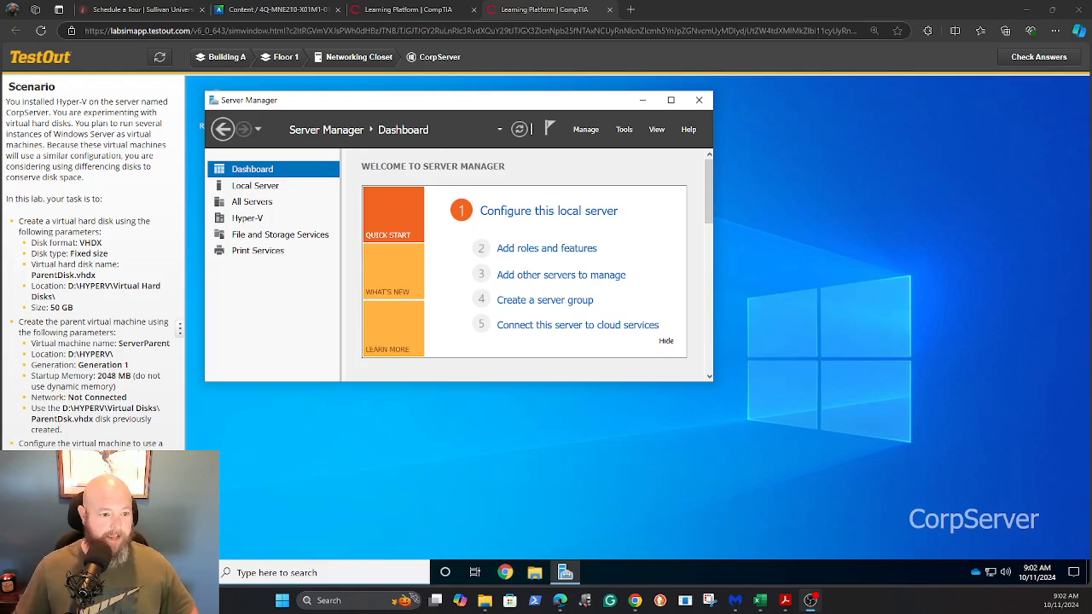
Step: Search for 'hyper' and launch Hyper-V Manager
{"action": "left_click", "coordinate": [292, 573]}
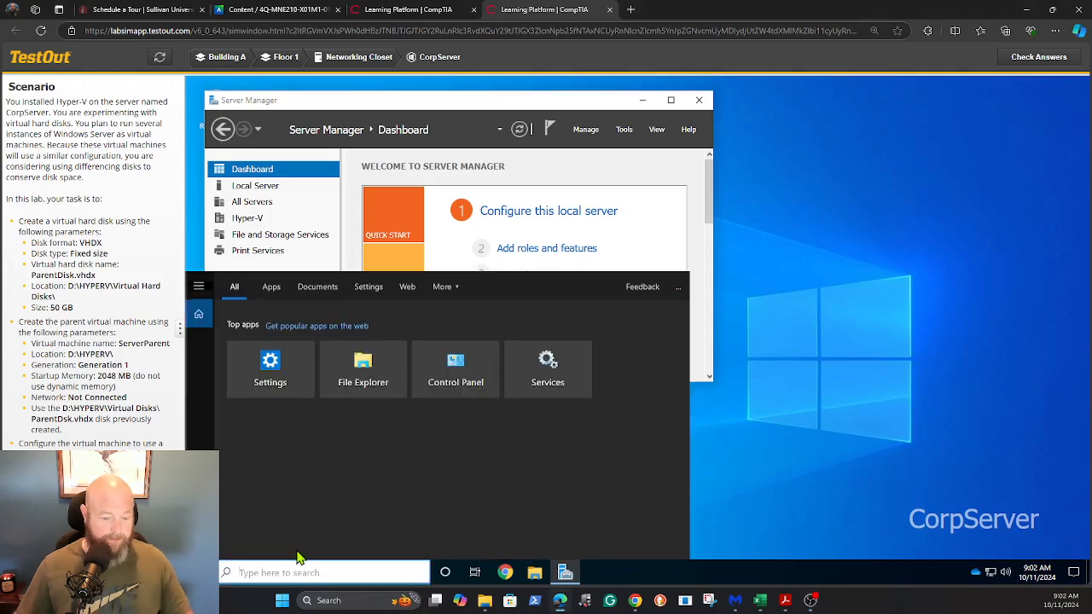
{"action": "type", "text": "h"}
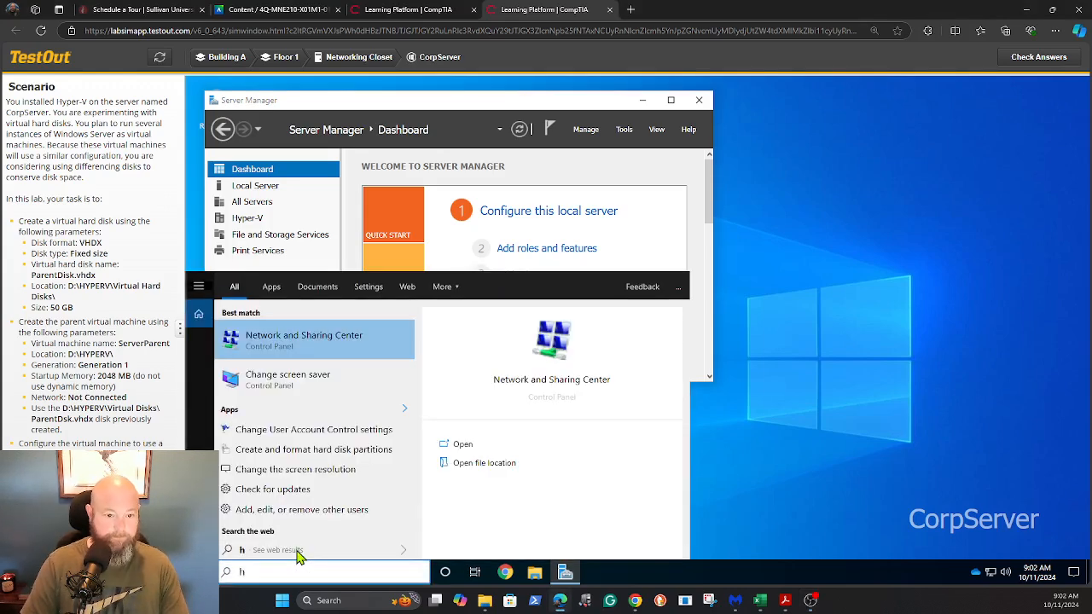
{"action": "key", "text": "BackSpace"}
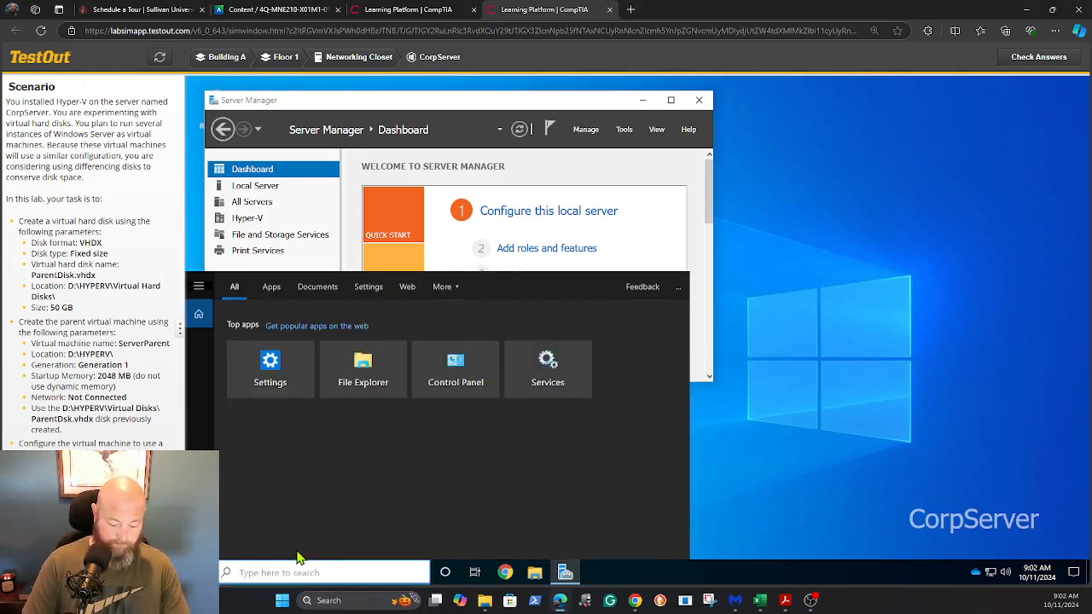
{"action": "type", "text": "hyper"}
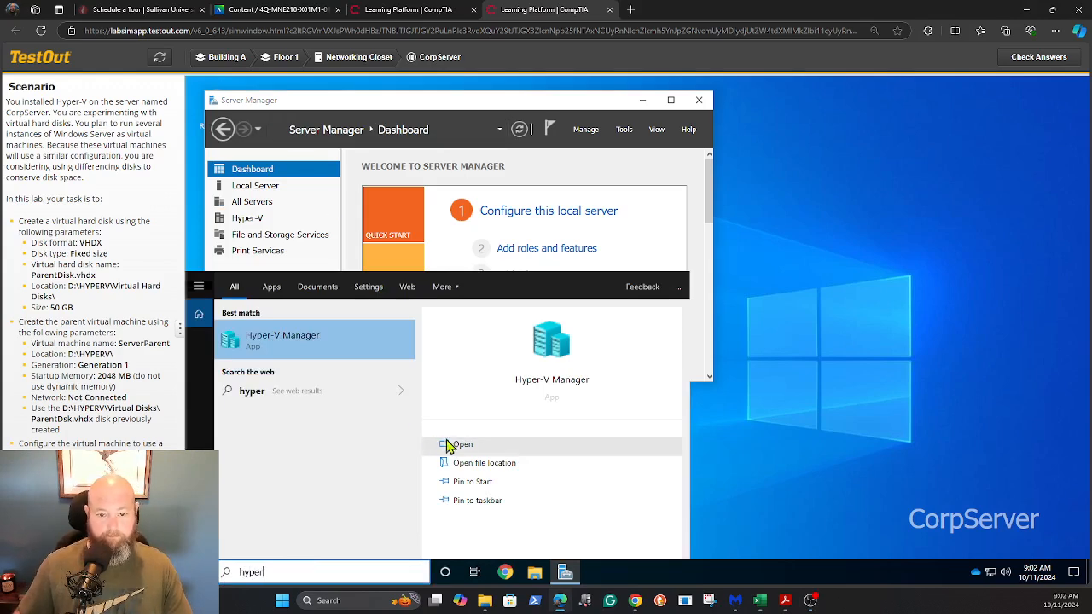
{"action": "left_click", "coordinate": [449, 444]}
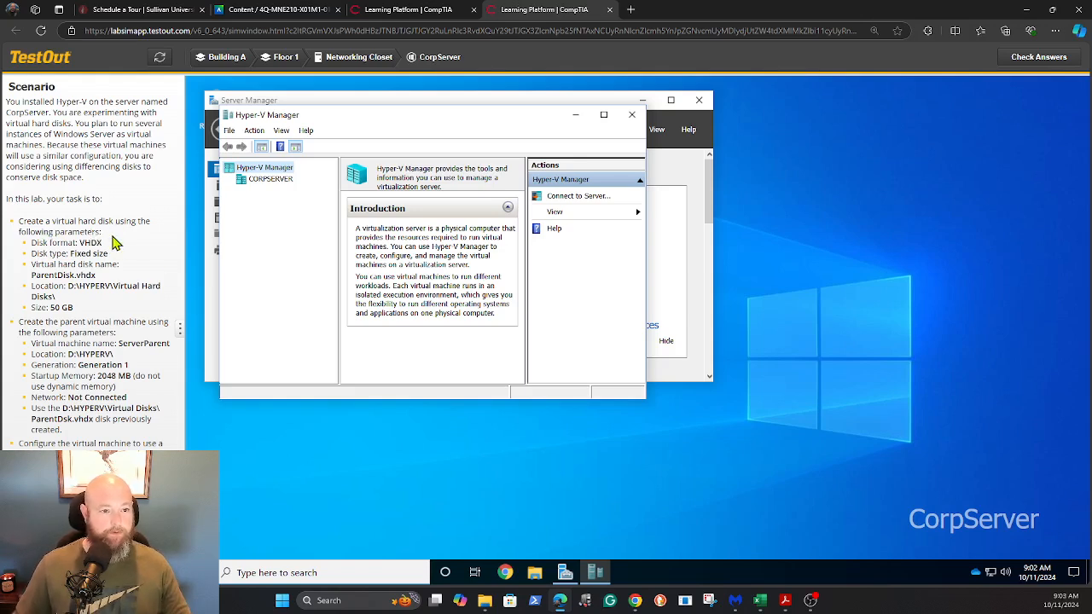
Step: Start the New Virtual Hard Disk Wizard on the CORPSERVER host
{"action": "right_click", "coordinate": [269, 188]}
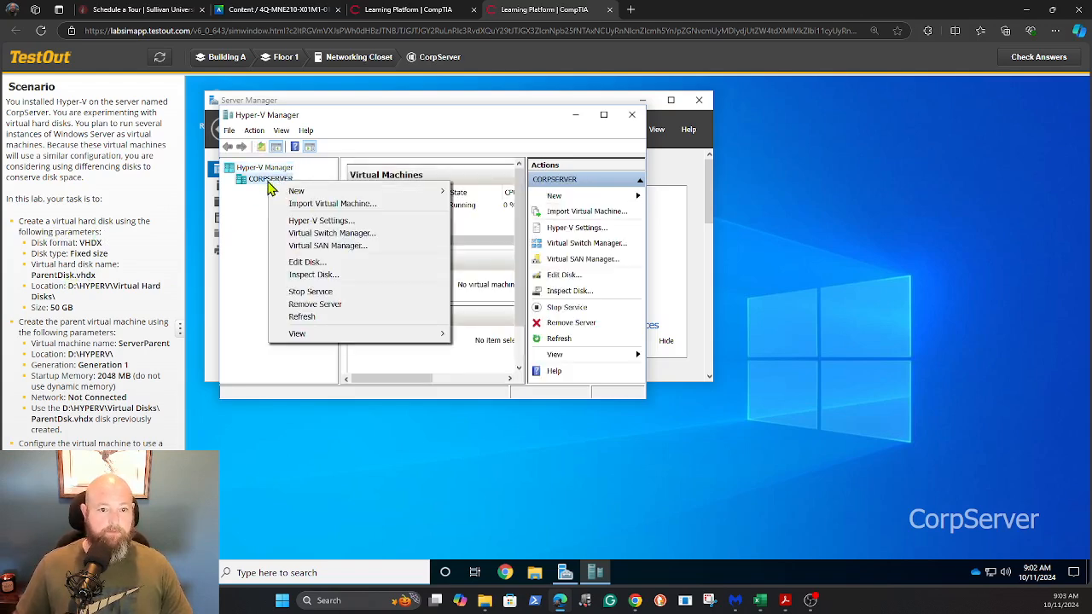
{"action": "mouse_move", "coordinate": [324, 191]}
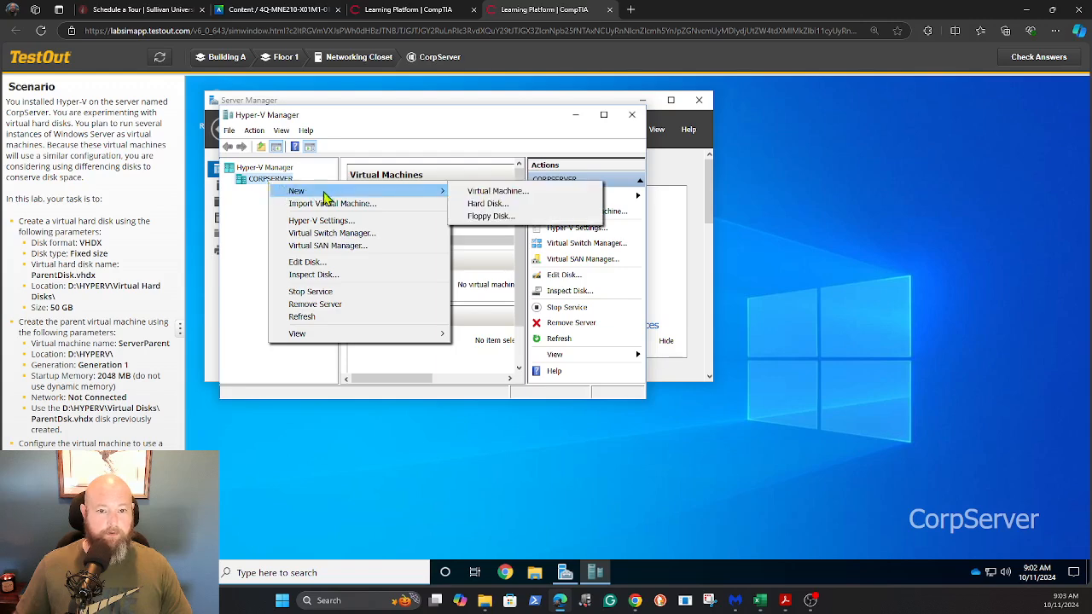
{"action": "left_click", "coordinate": [485, 206]}
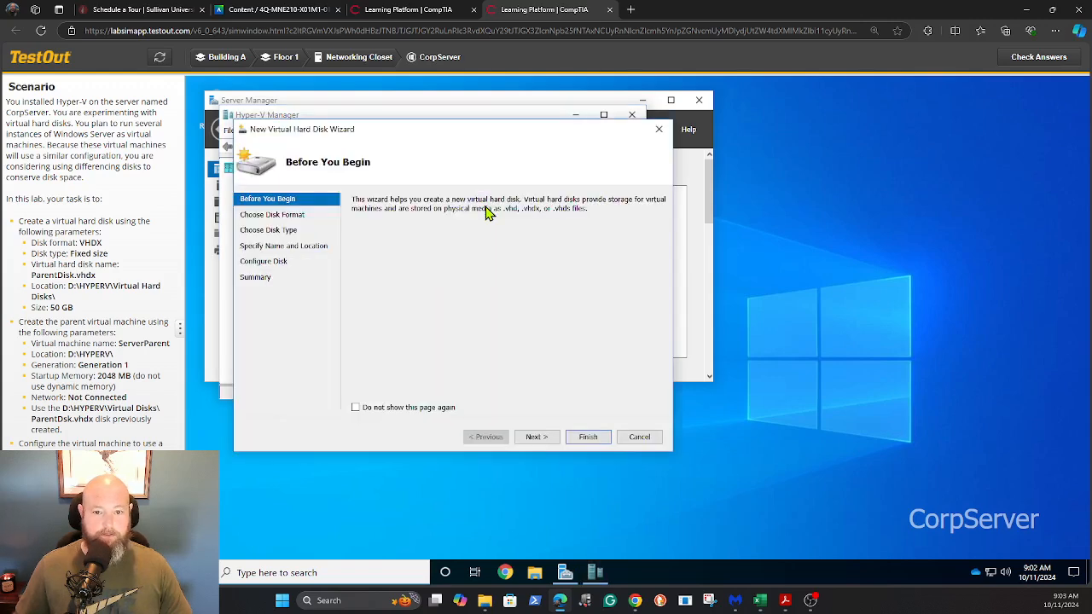
Step: Keep the VHDX format and make the new disk fixed size
{"action": "left_click", "coordinate": [536, 437]}
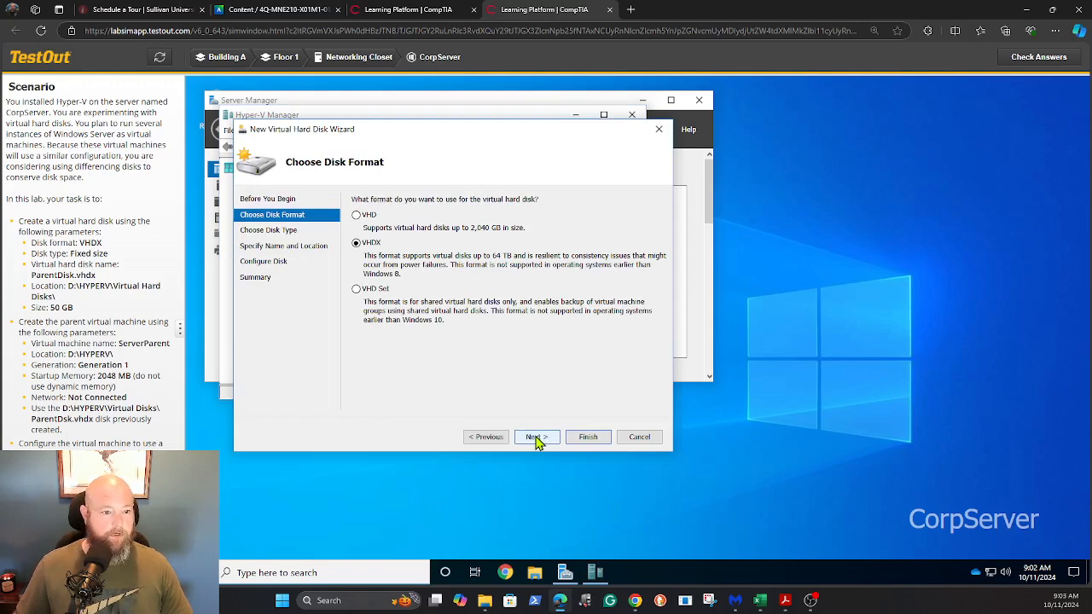
{"action": "left_click", "coordinate": [535, 439]}
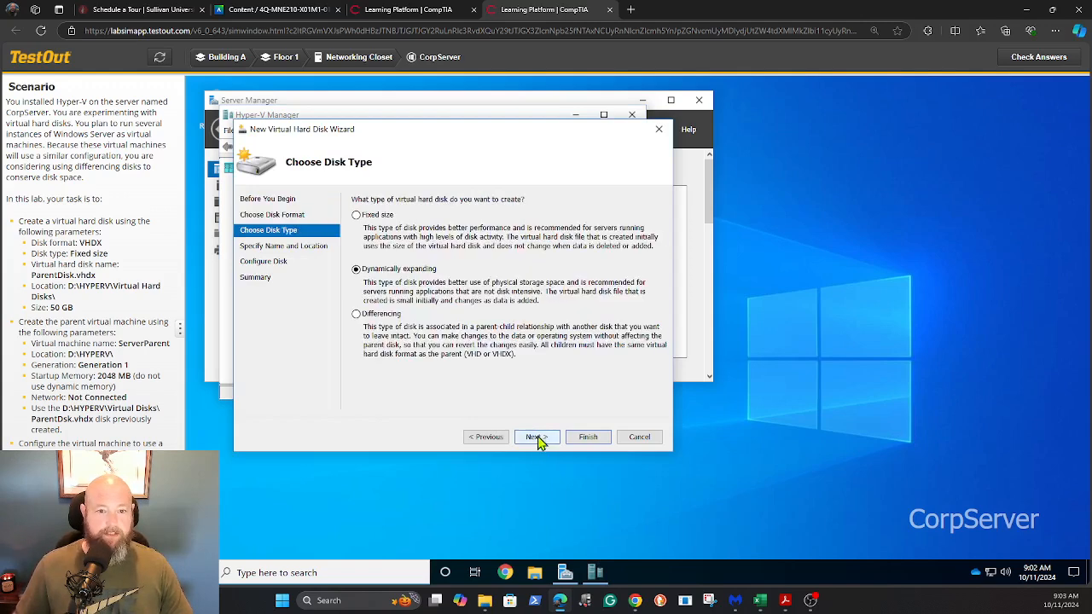
{"action": "left_click", "coordinate": [357, 216]}
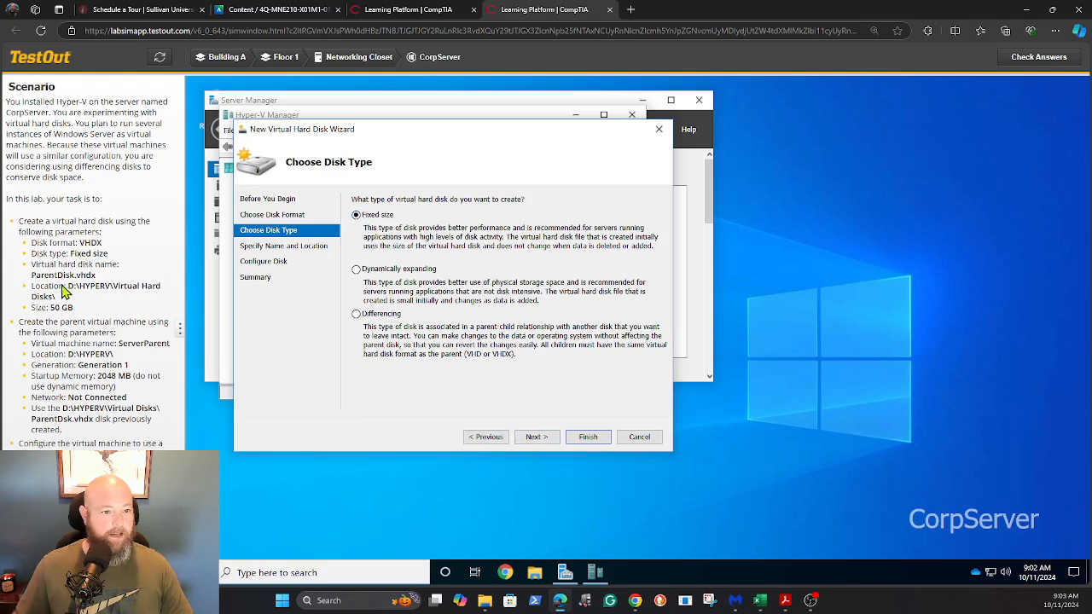
{"action": "left_click", "coordinate": [535, 437]}
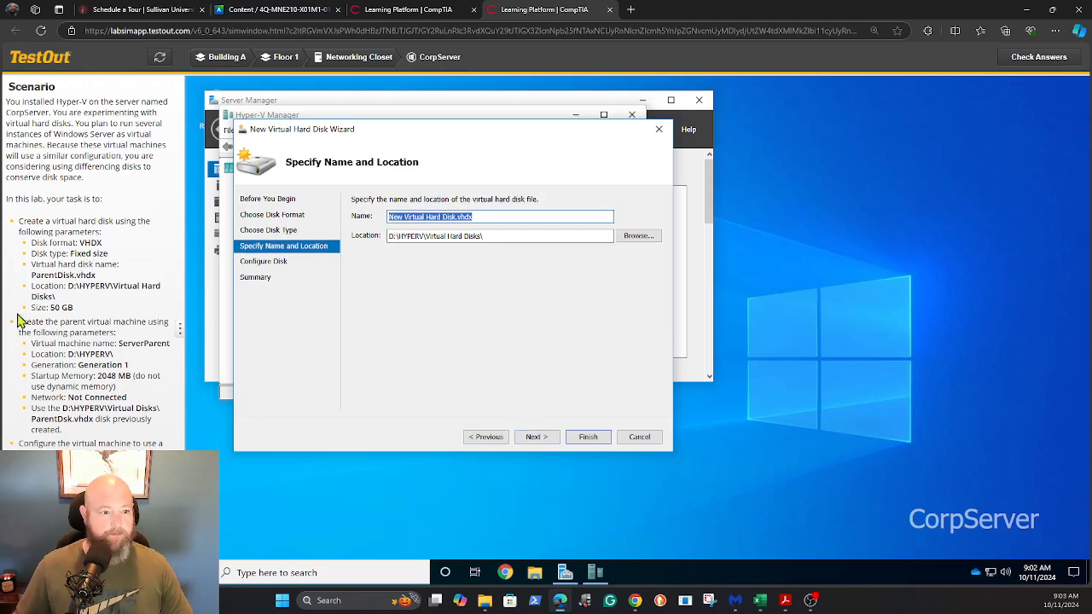
Step: Name the disk ParentDisk.vhdx, size it 50 GB, and finish the wizard
{"action": "left_click_drag", "start_coordinate": [33, 278], "coordinate": [97, 283]}
{"action": "key", "text": "ctrl+c"}
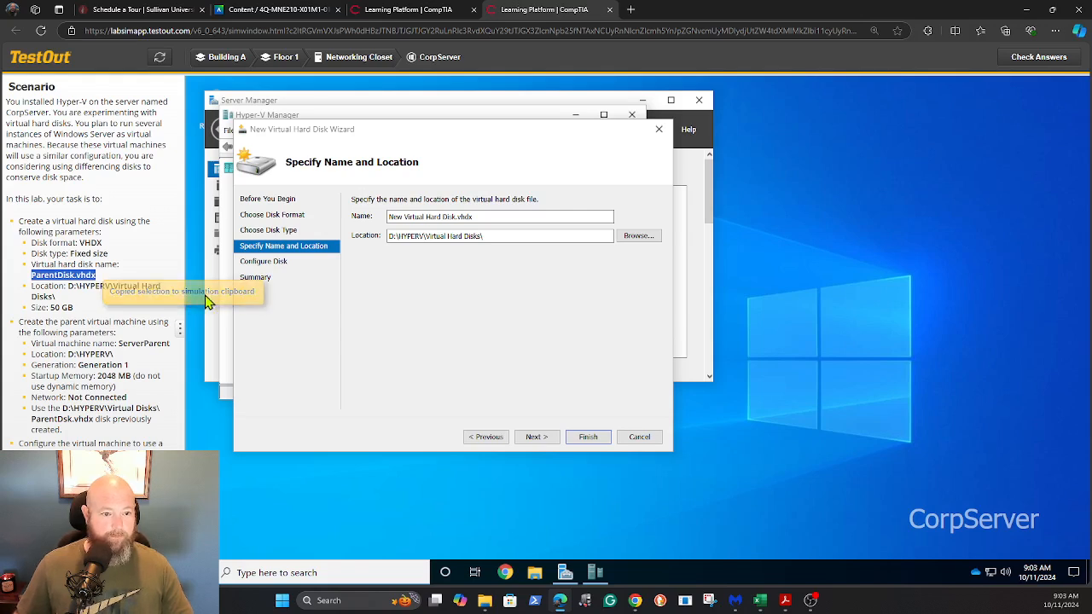
{"action": "left_click_drag", "start_coordinate": [476, 217], "coordinate": [364, 227]}
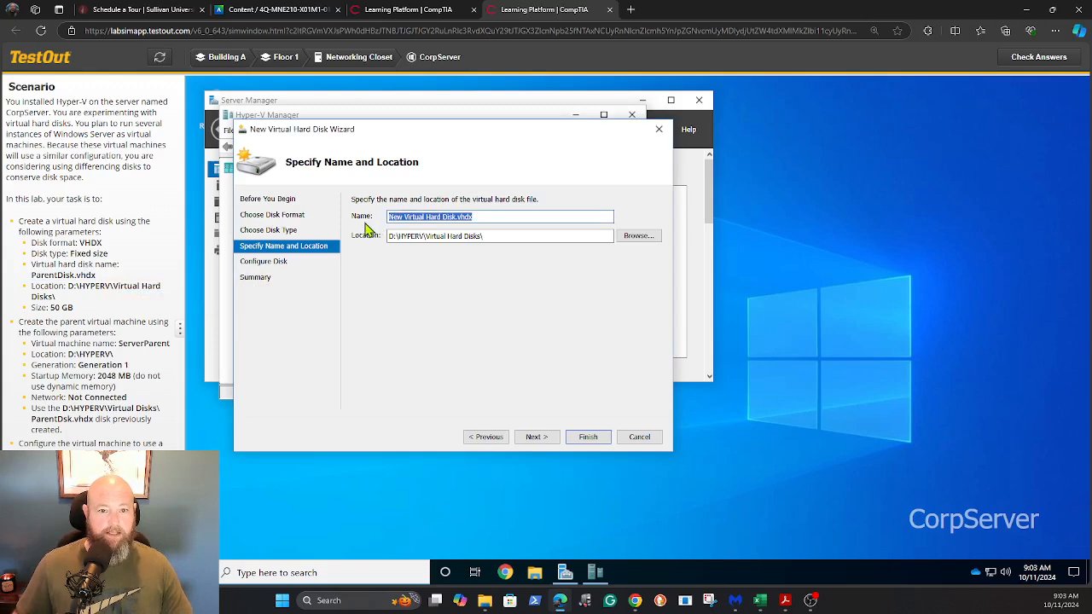
{"action": "key", "text": "ctrl+v"}
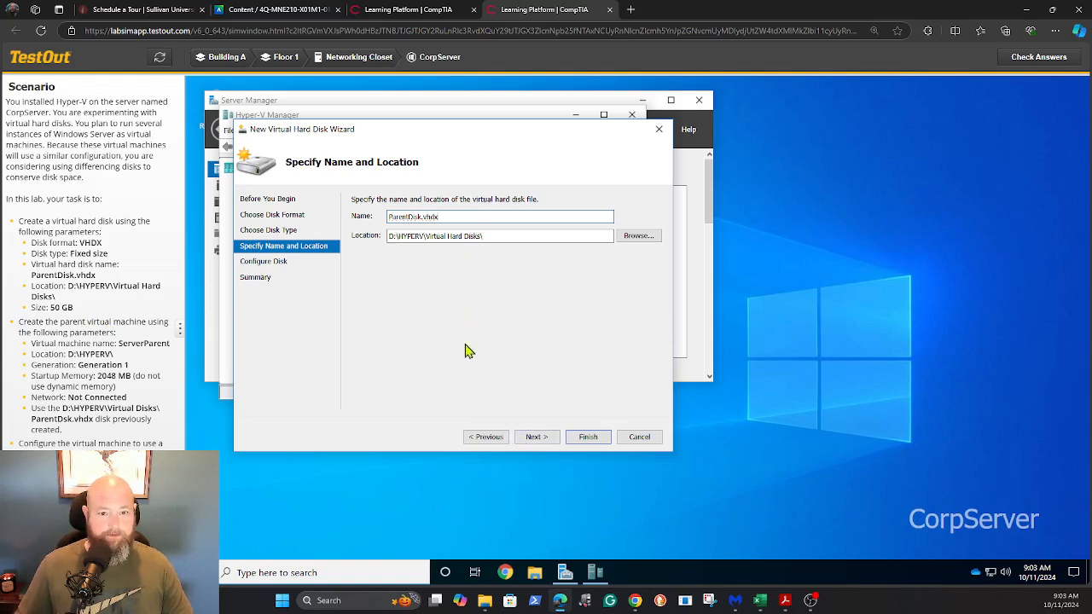
{"action": "left_click", "coordinate": [539, 438]}
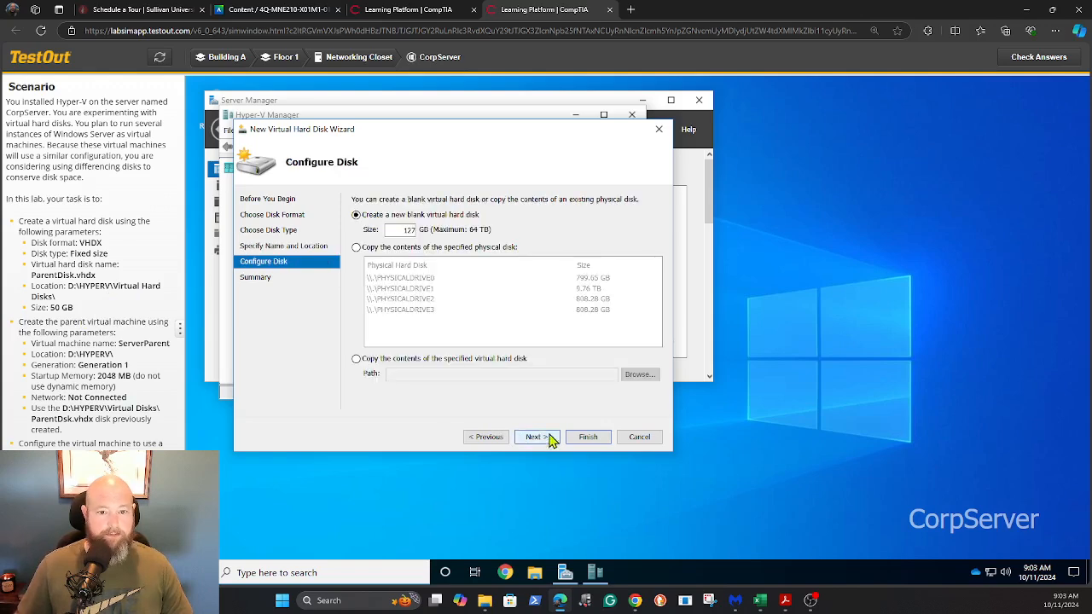
{"action": "double_click", "coordinate": [409, 229]}
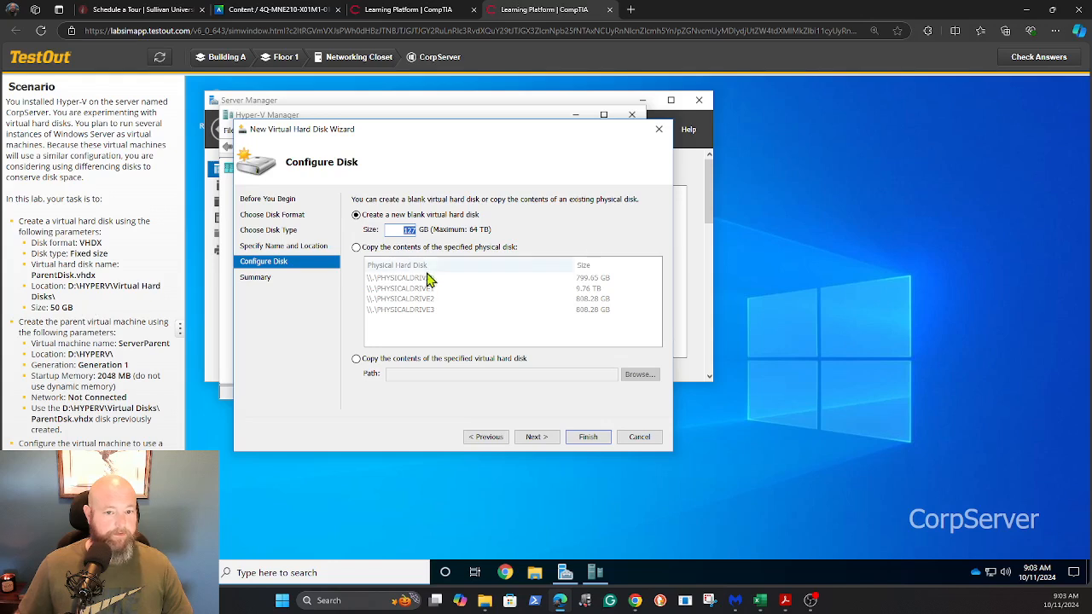
{"action": "type", "text": "50"}
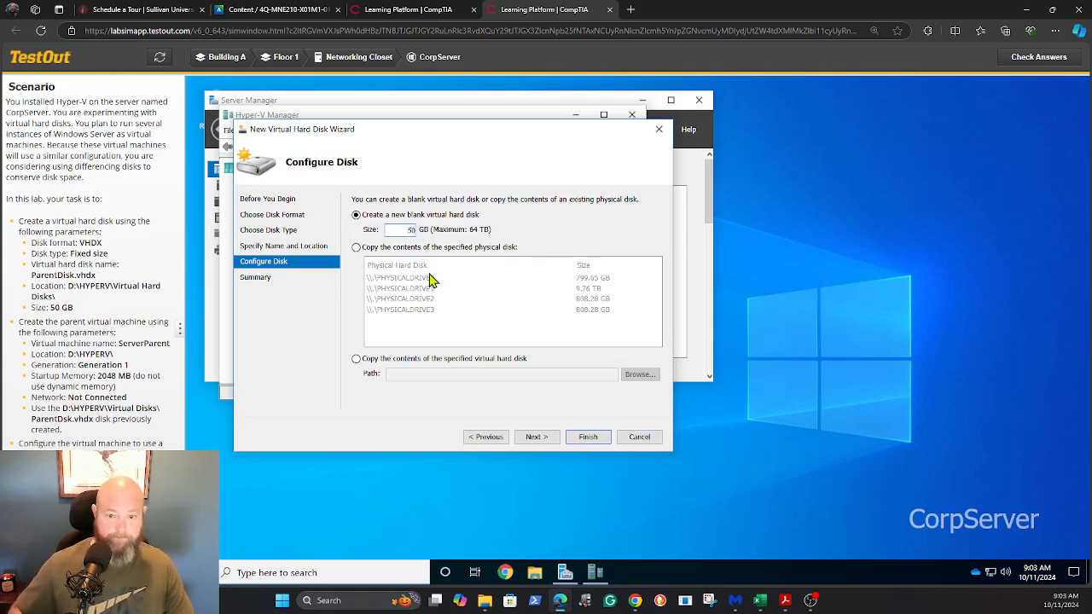
{"action": "left_click", "coordinate": [537, 436]}
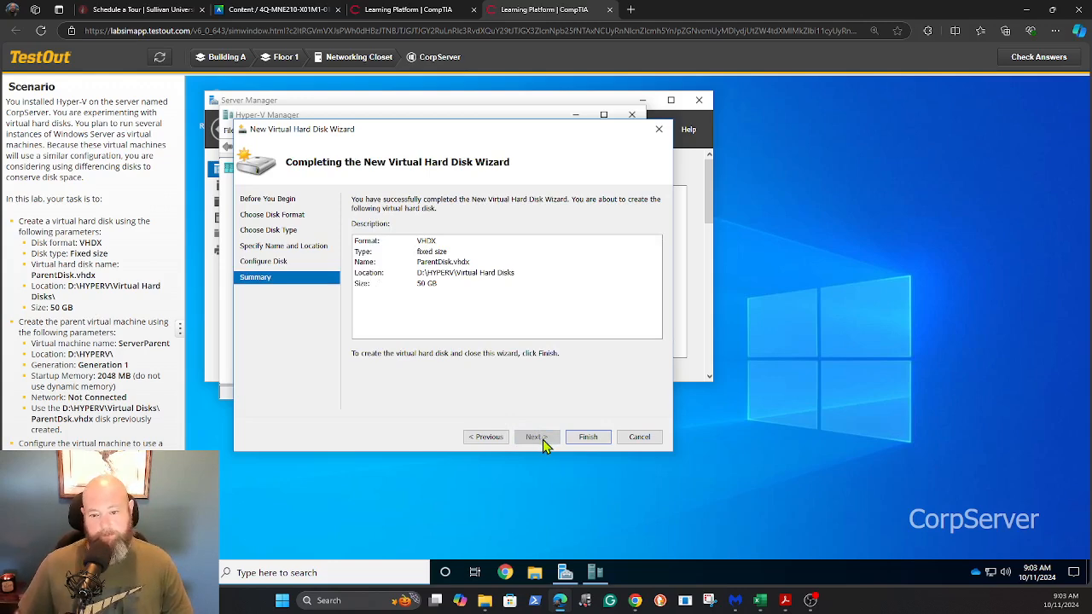
{"action": "left_click", "coordinate": [585, 440]}
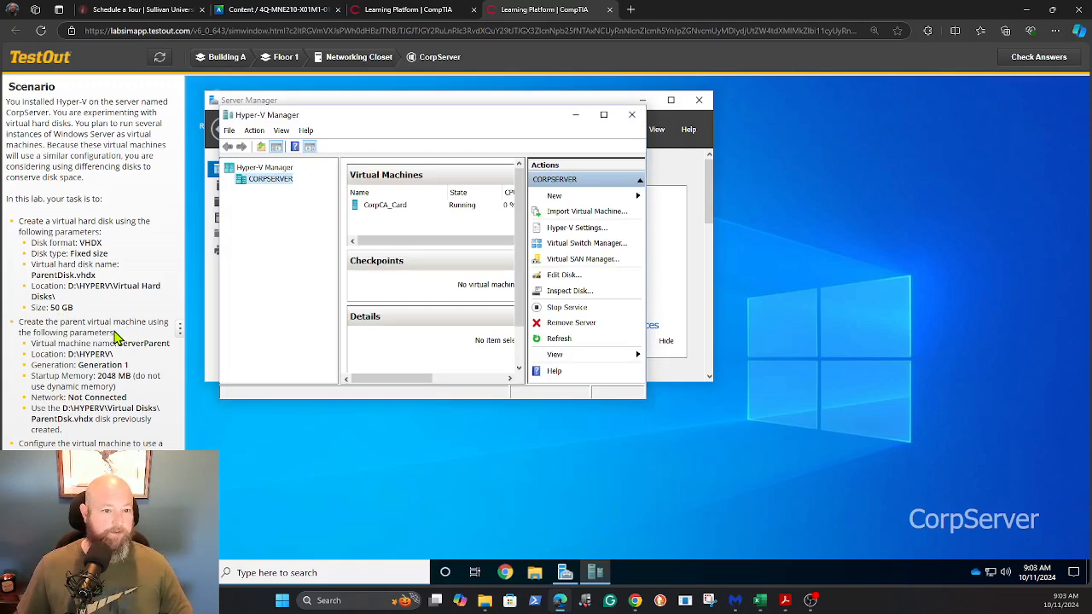
Step: Start a new virtual machine on CORPSERVER named ServerParent
{"action": "right_click", "coordinate": [275, 184]}
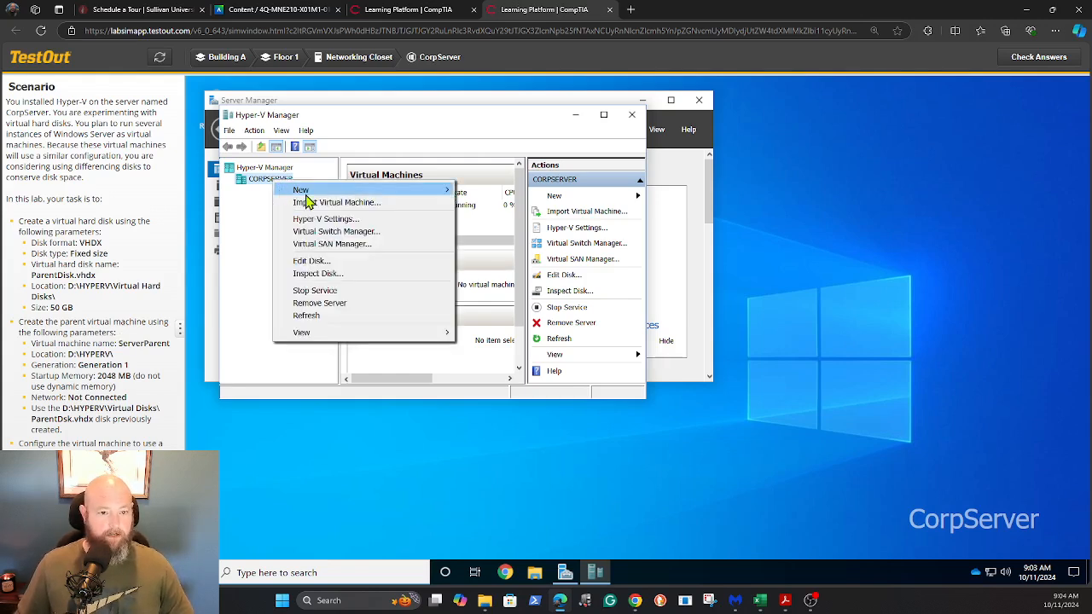
{"action": "mouse_move", "coordinate": [305, 193]}
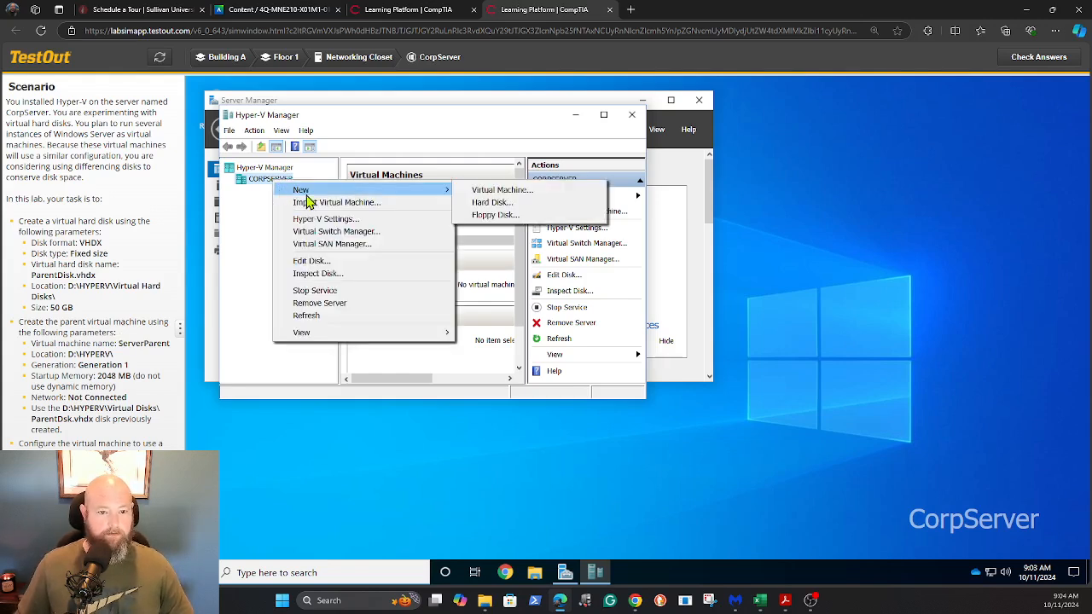
{"action": "left_click", "coordinate": [478, 193]}
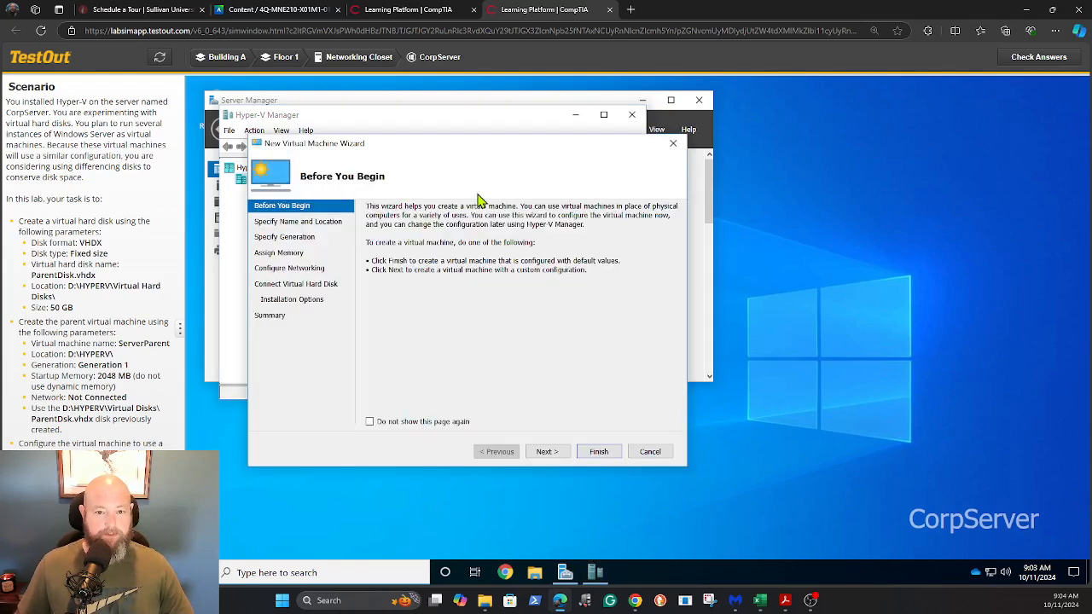
{"action": "left_click", "coordinate": [546, 453]}
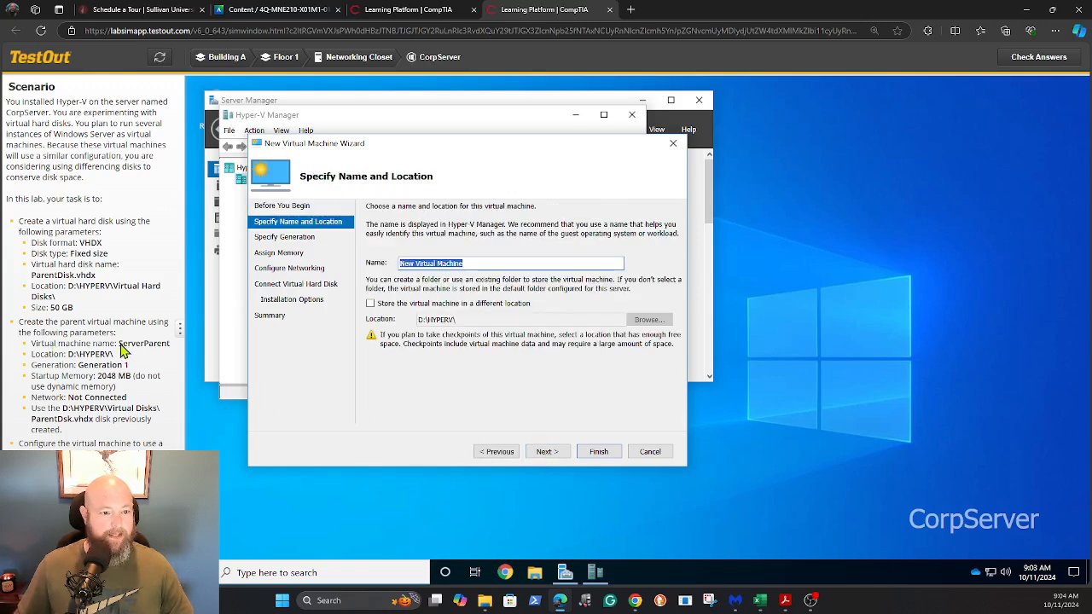
{"action": "left_click_drag", "start_coordinate": [119, 345], "coordinate": [165, 344]}
{"action": "key", "text": "ctrl+c"}
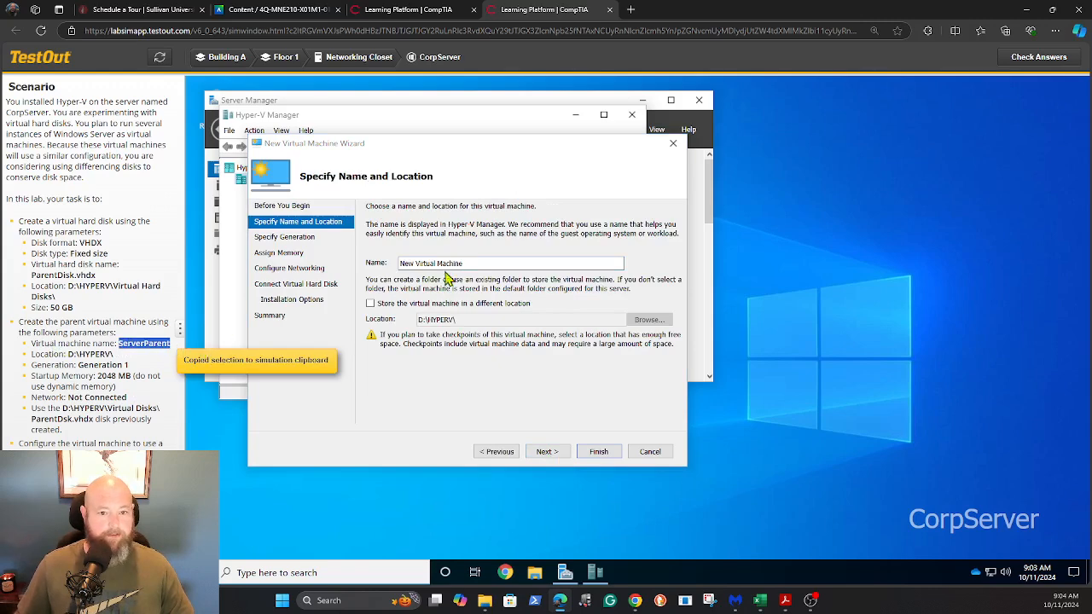
{"action": "left_click_drag", "start_coordinate": [487, 260], "coordinate": [400, 264]}
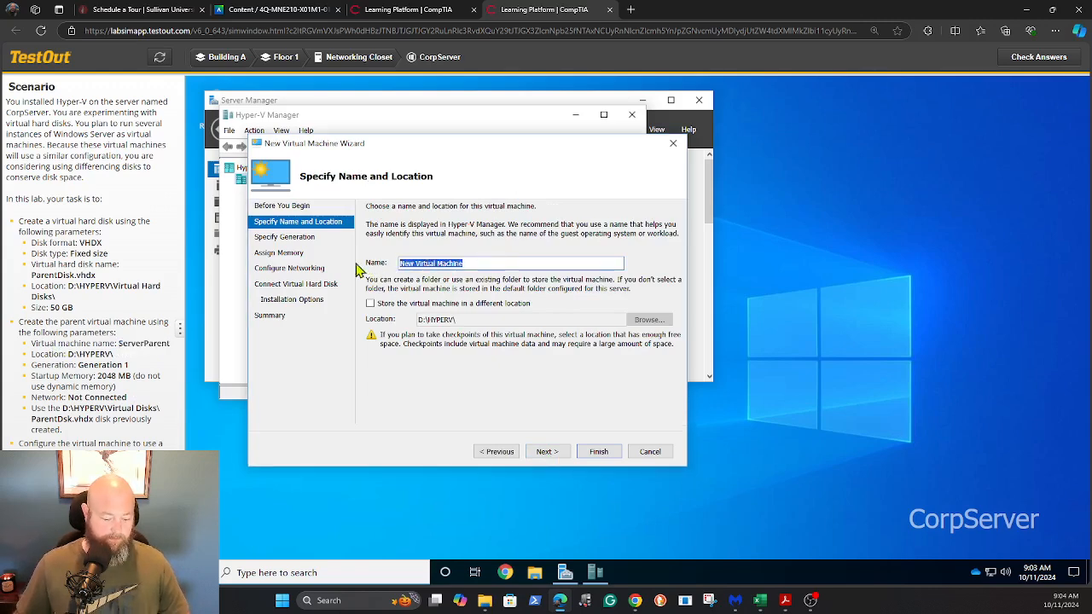
{"action": "key", "text": "ctrl+v"}
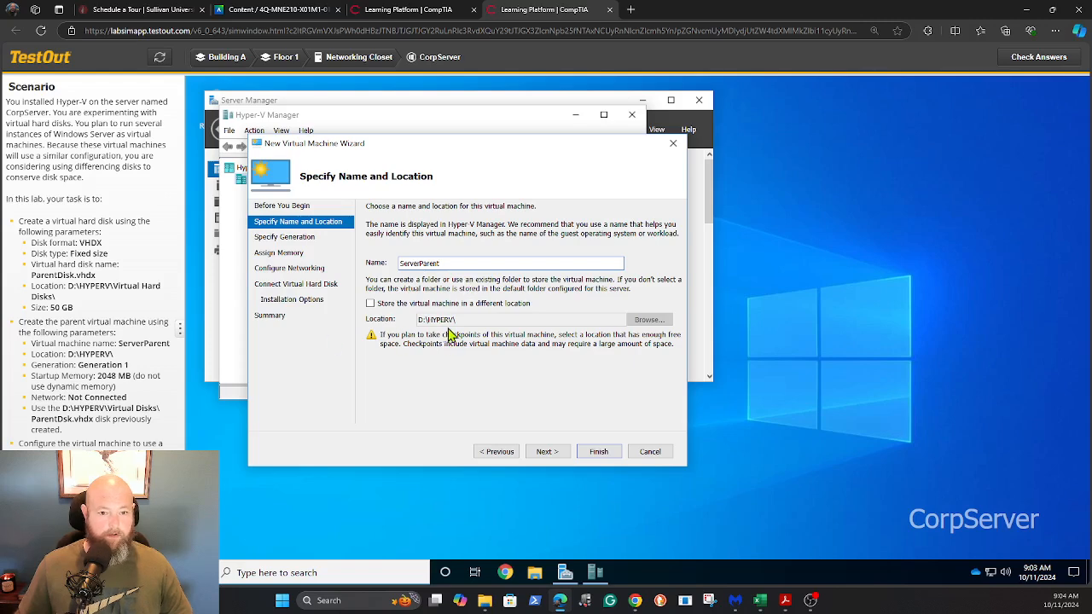
{"action": "left_click", "coordinate": [544, 452]}
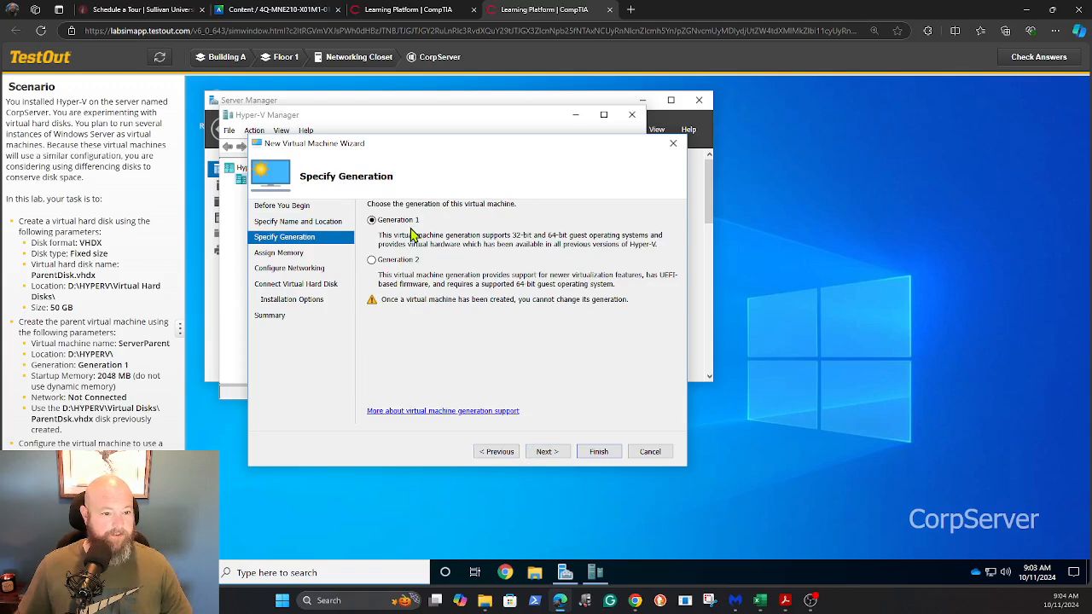
Step: Keep Generation 1 and set 2048 MB static startup memory
{"action": "left_click", "coordinate": [547, 455]}
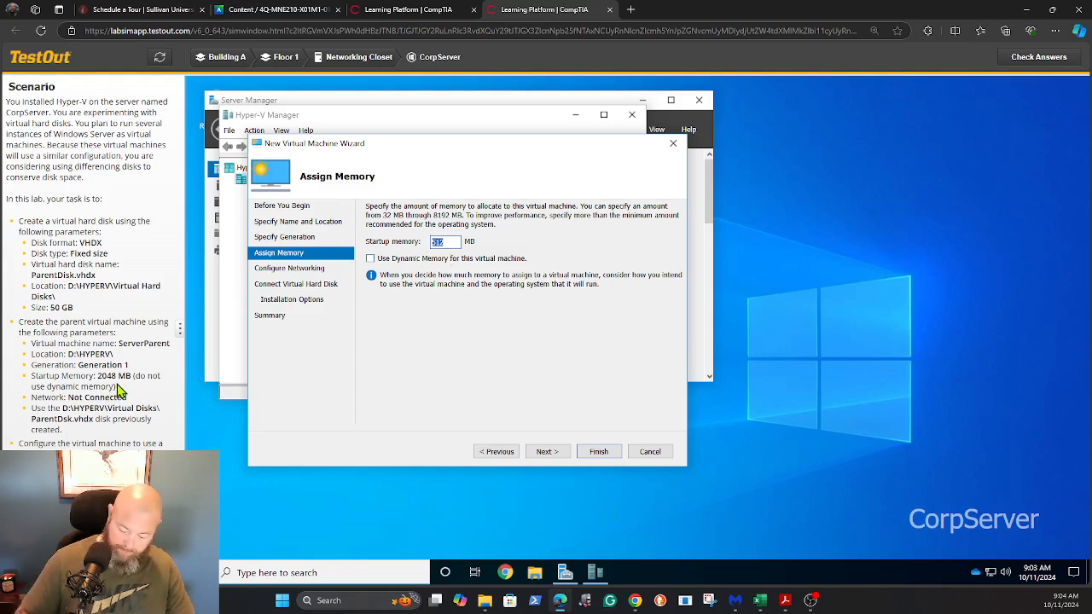
{"action": "type", "text": "20418"}
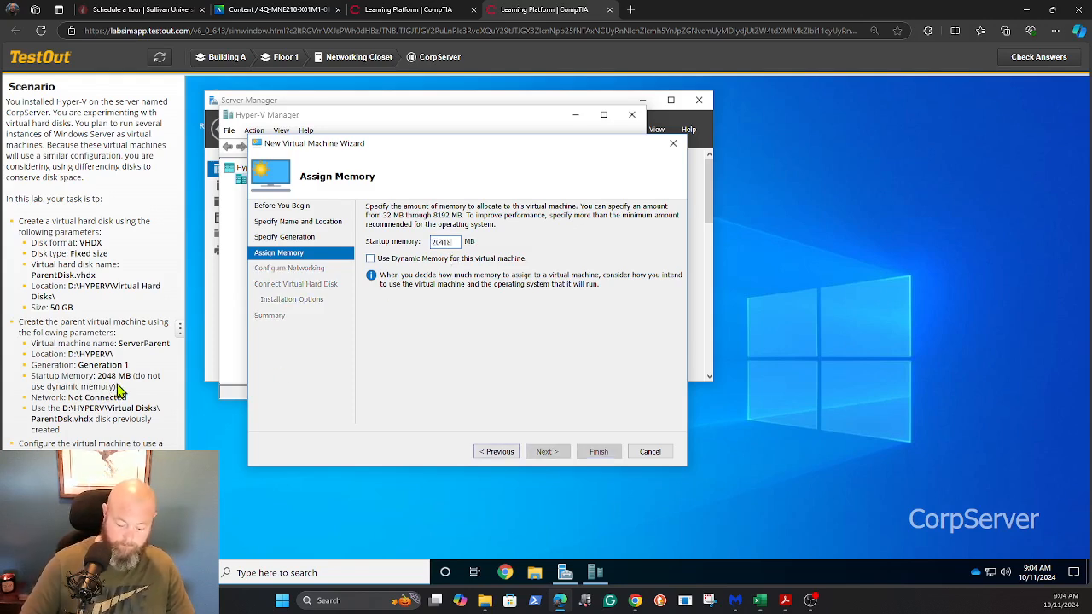
{"action": "key", "text": "BackSpace"}
{"action": "key", "text": "BackSpace"}
{"action": "type", "text": "8"}
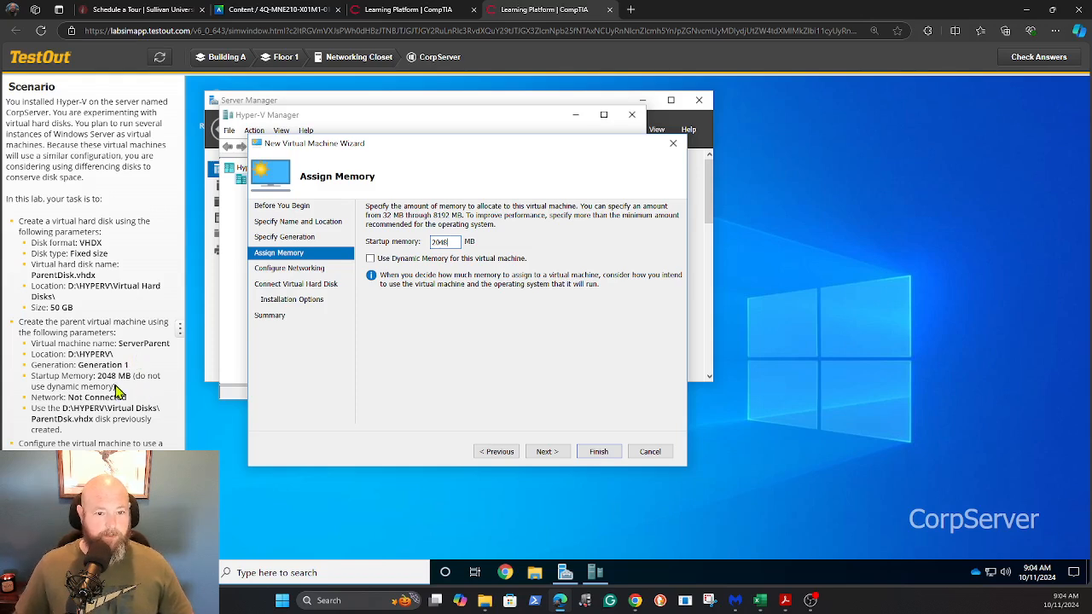
{"action": "left_click", "coordinate": [546, 452]}
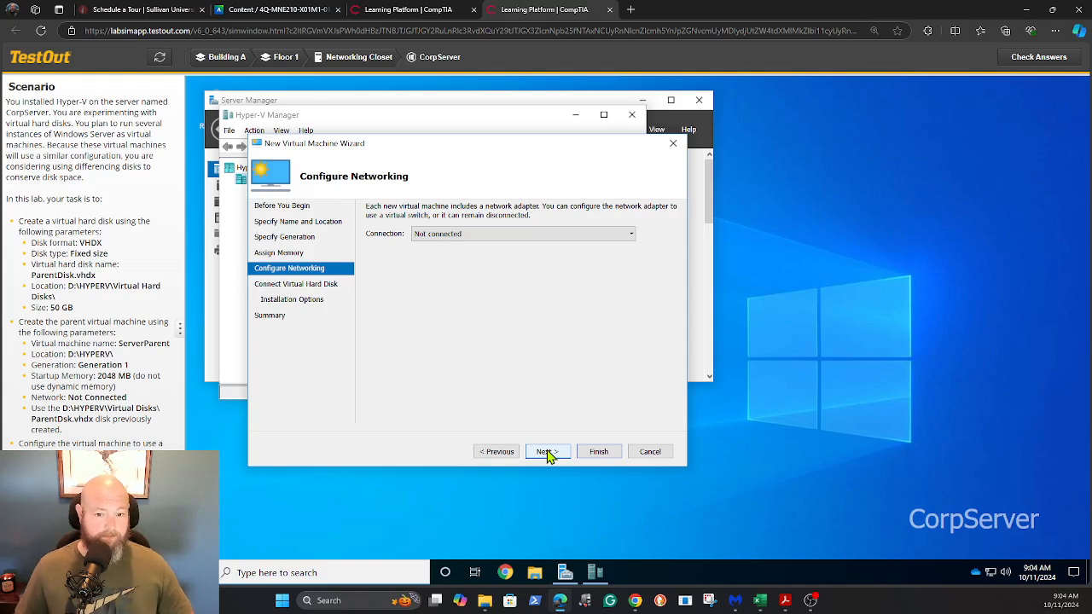
Step: Leave the VM's network connection as Not connected and continue
{"action": "left_click", "coordinate": [547, 452]}
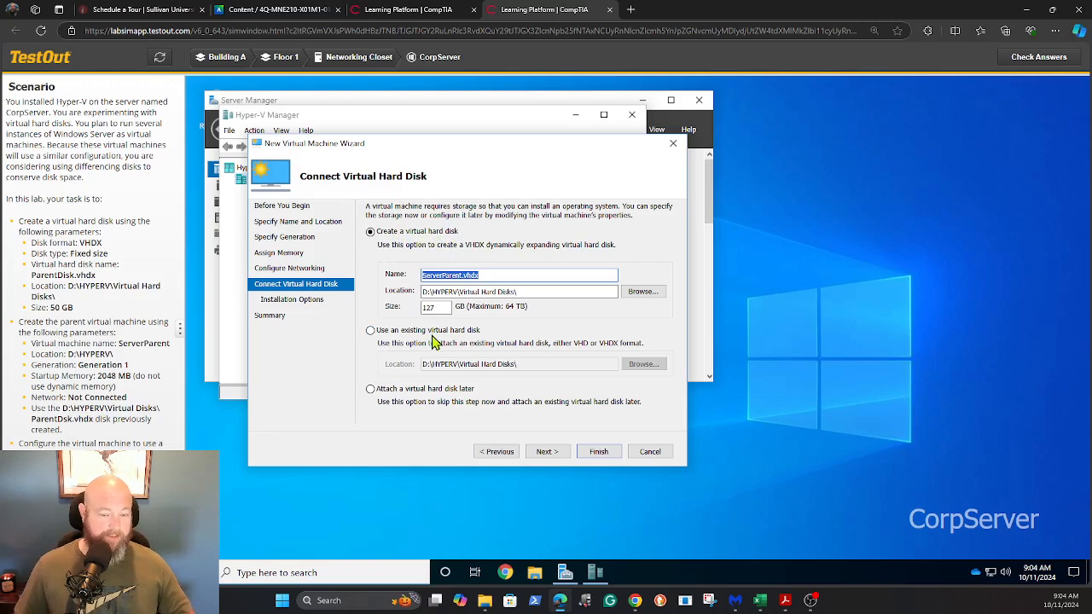
Step: Use the existing disk D:\HYPERV\Virtual Hard Disks\ParentDisk.vhdx for the VM
{"action": "left_click", "coordinate": [370, 332]}
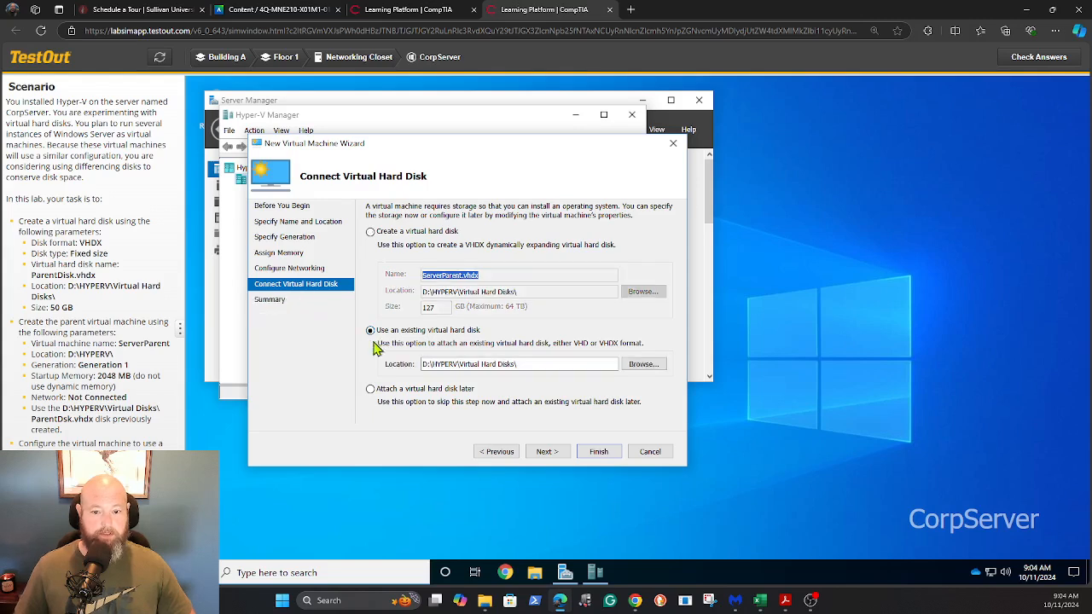
{"action": "left_click", "coordinate": [638, 365]}
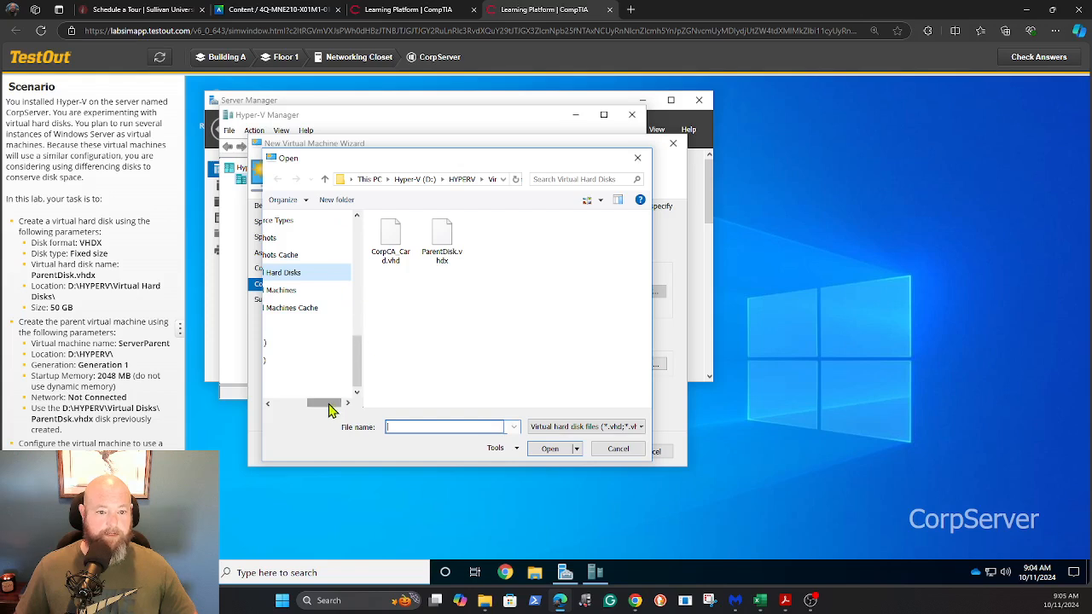
{"action": "left_click_drag", "start_coordinate": [331, 410], "coordinate": [293, 414]}
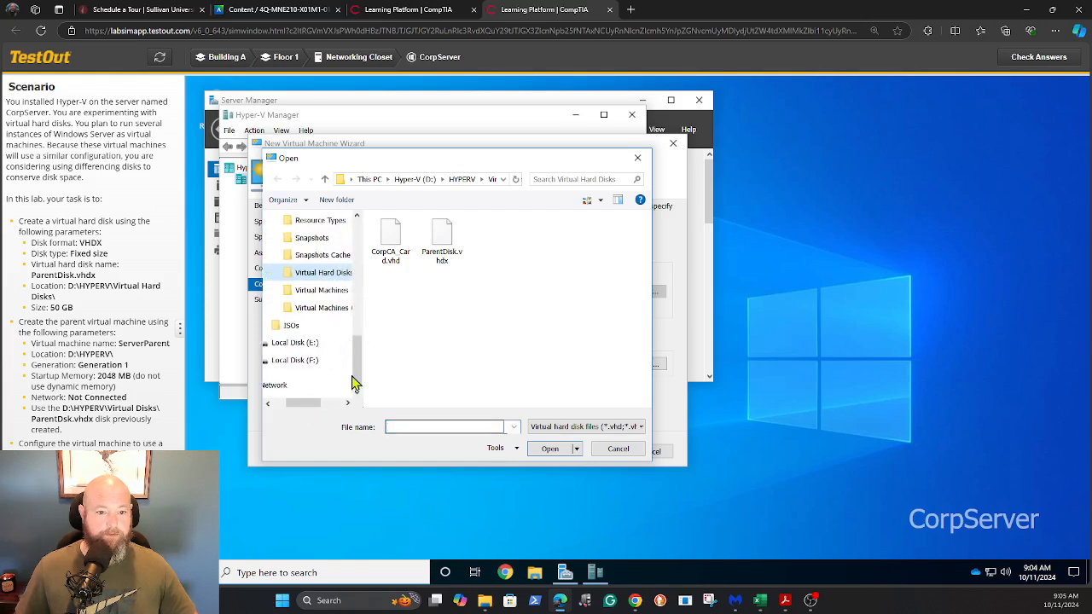
{"action": "left_click_drag", "start_coordinate": [354, 384], "coordinate": [363, 326]}
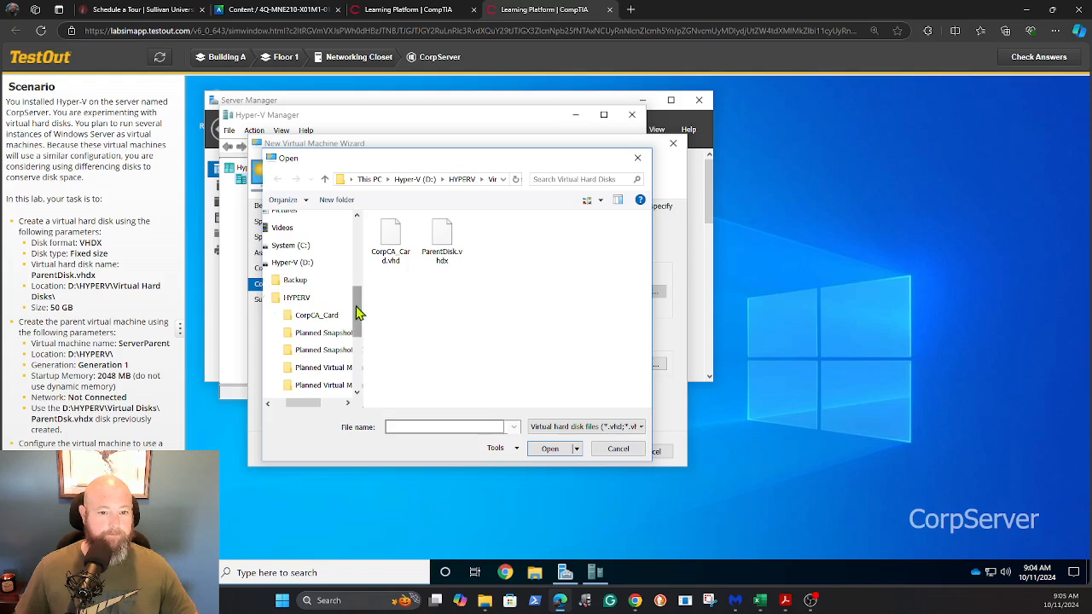
{"action": "left_click_drag", "start_coordinate": [357, 313], "coordinate": [358, 359]}
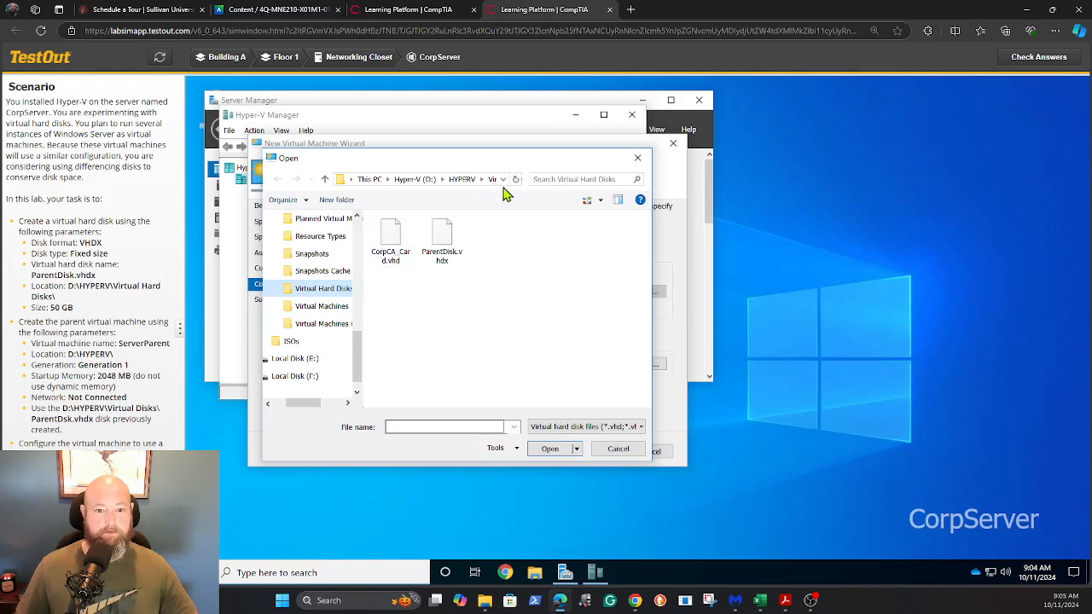
{"action": "left_click", "coordinate": [450, 243]}
{"action": "left_click", "coordinate": [535, 452]}
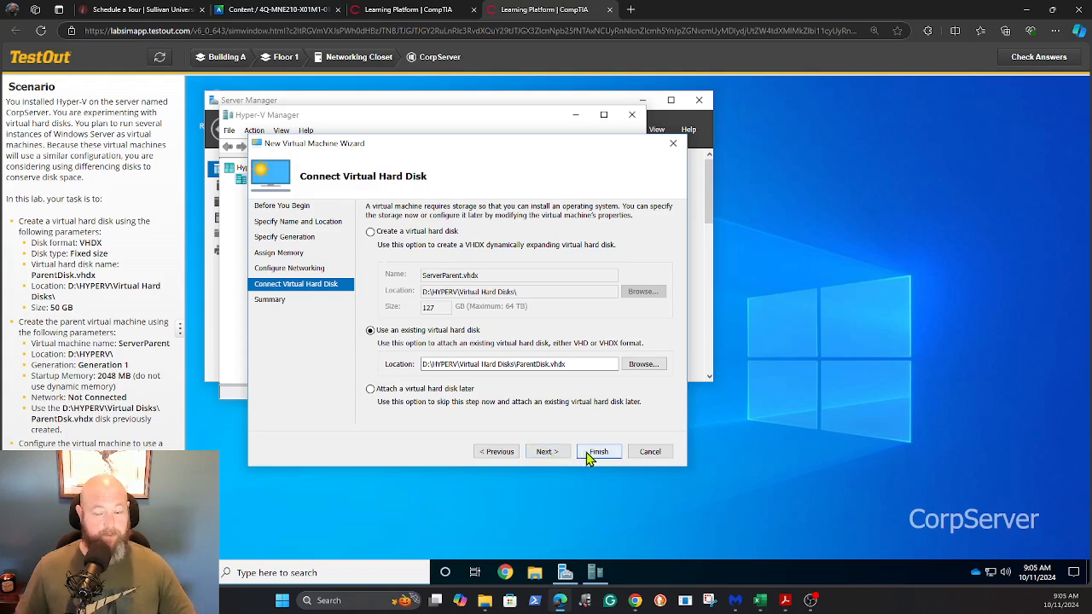
Step: Review the summary and create the ServerParent VM
{"action": "left_click", "coordinate": [554, 453]}
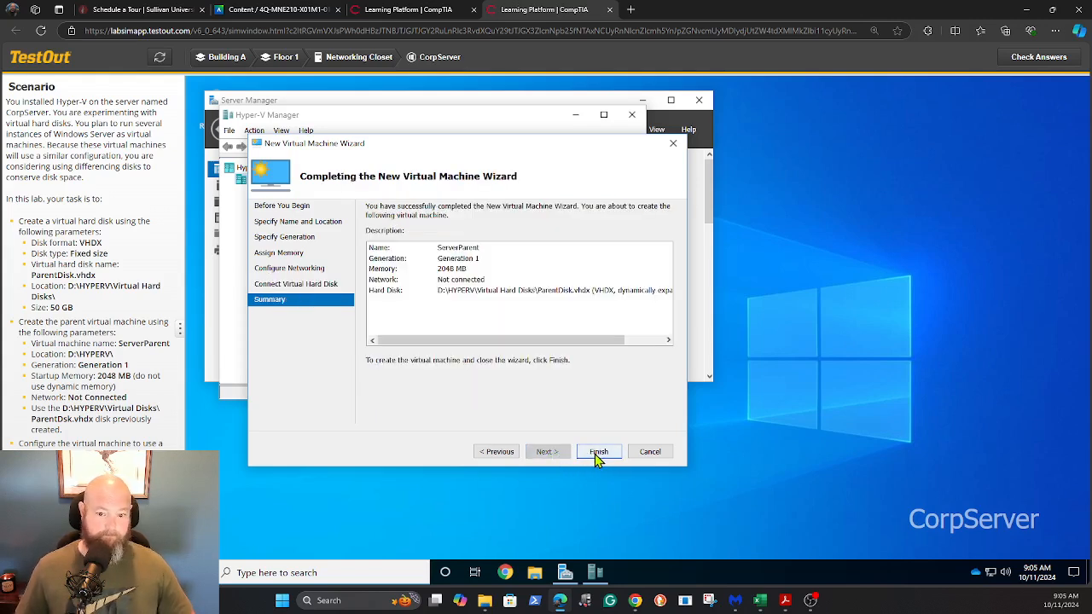
{"action": "left_click", "coordinate": [596, 454]}
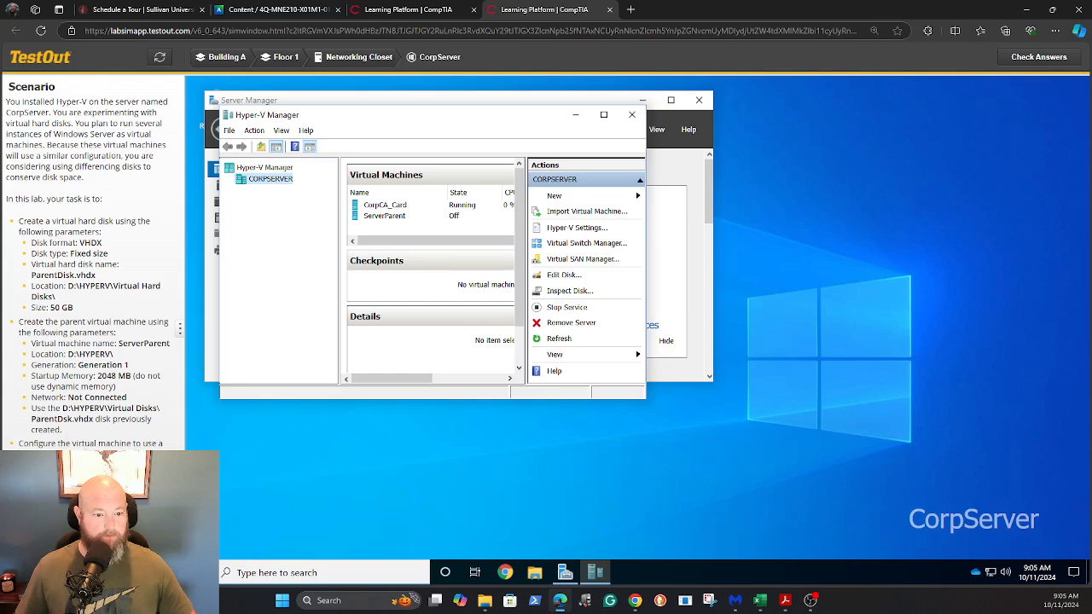
Step: In ServerParent's settings, switch the IDE Controller 1 DVD drive to Image file
{"action": "right_click", "coordinate": [388, 223]}
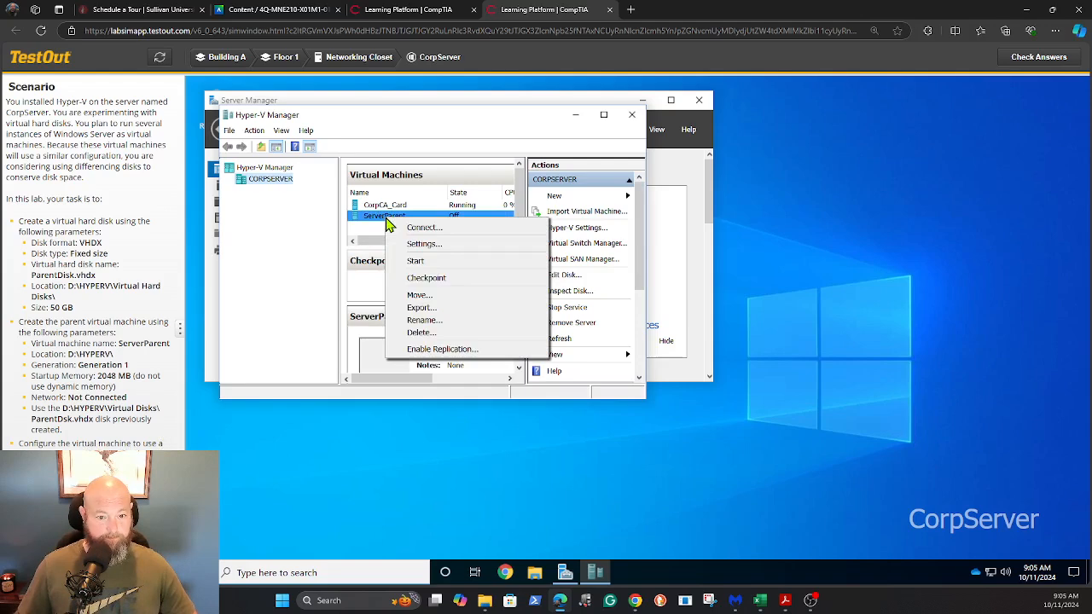
{"action": "left_click", "coordinate": [421, 245]}
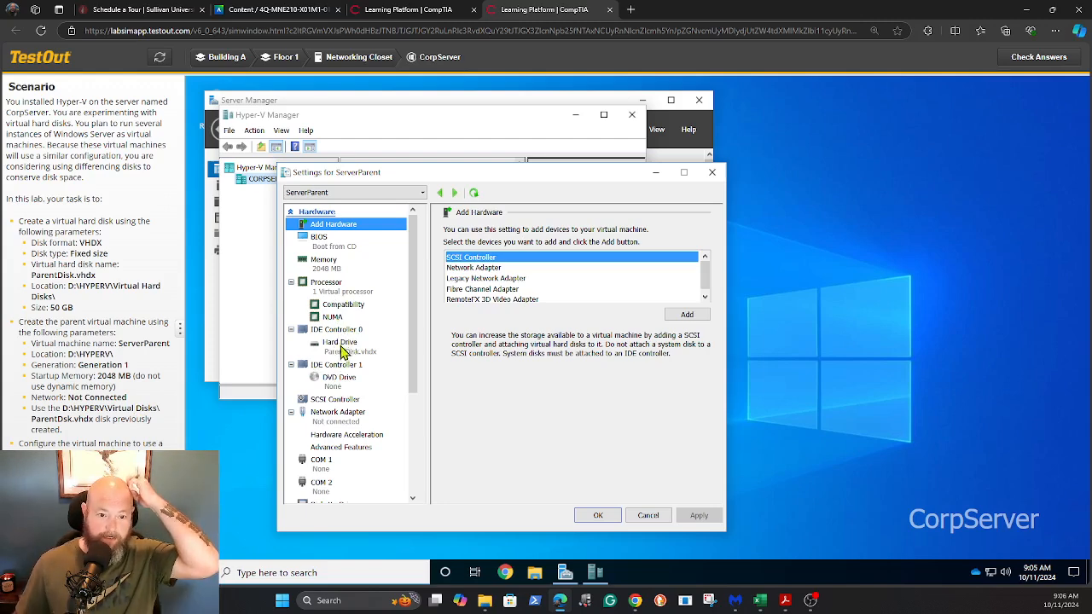
{"action": "left_click", "coordinate": [339, 379]}
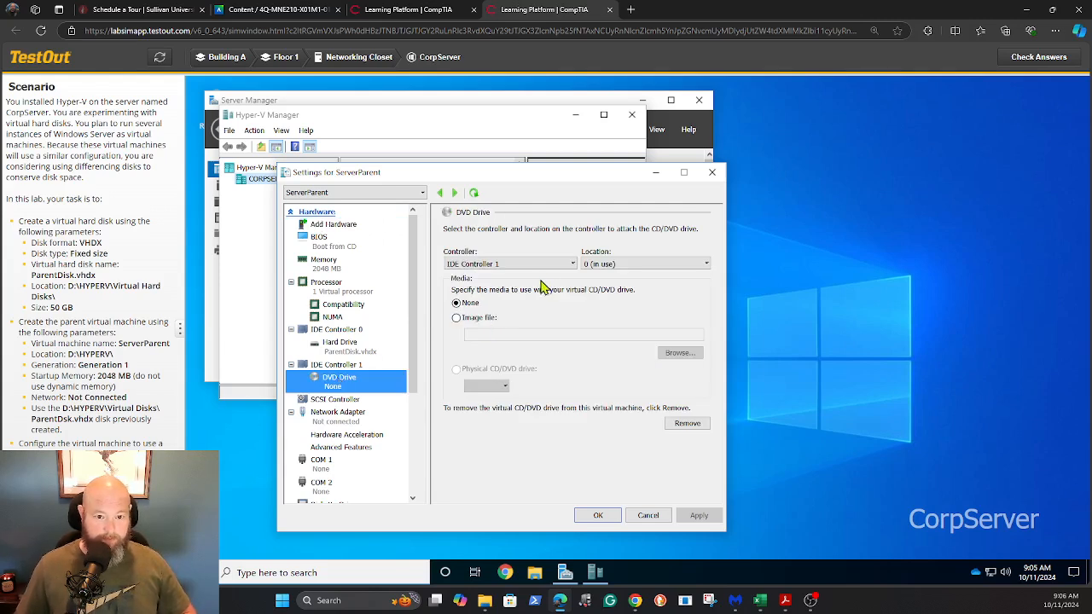
{"action": "left_click", "coordinate": [456, 319]}
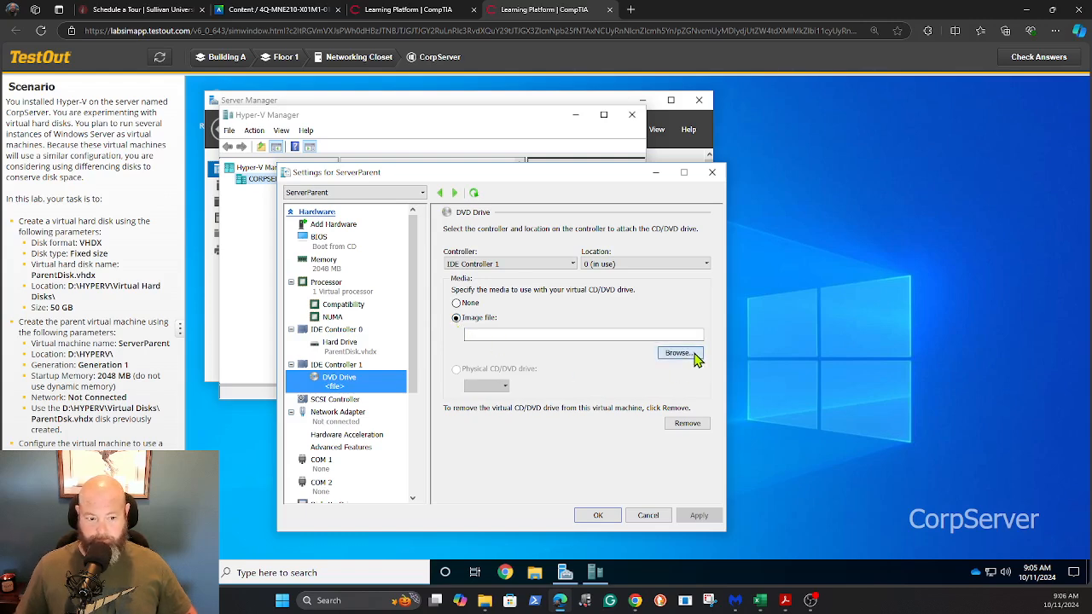
Step: Load D:\ISOs\en_windows_server_2022_x64_dvd.iso into ServerParent's DVD drive
{"action": "left_click", "coordinate": [678, 353]}
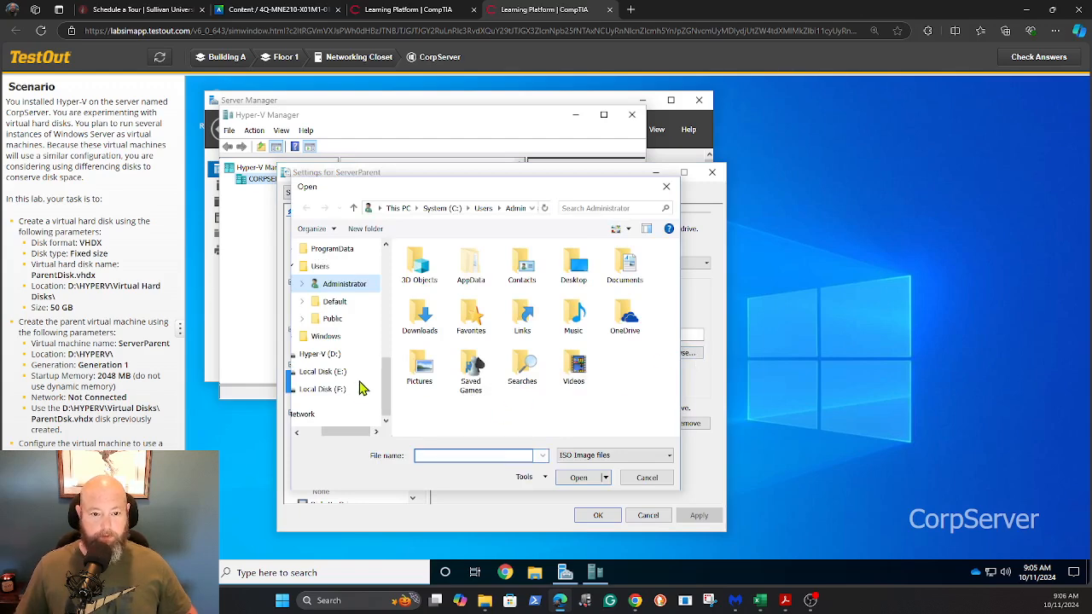
{"action": "left_click_drag", "start_coordinate": [358, 437], "coordinate": [339, 435]}
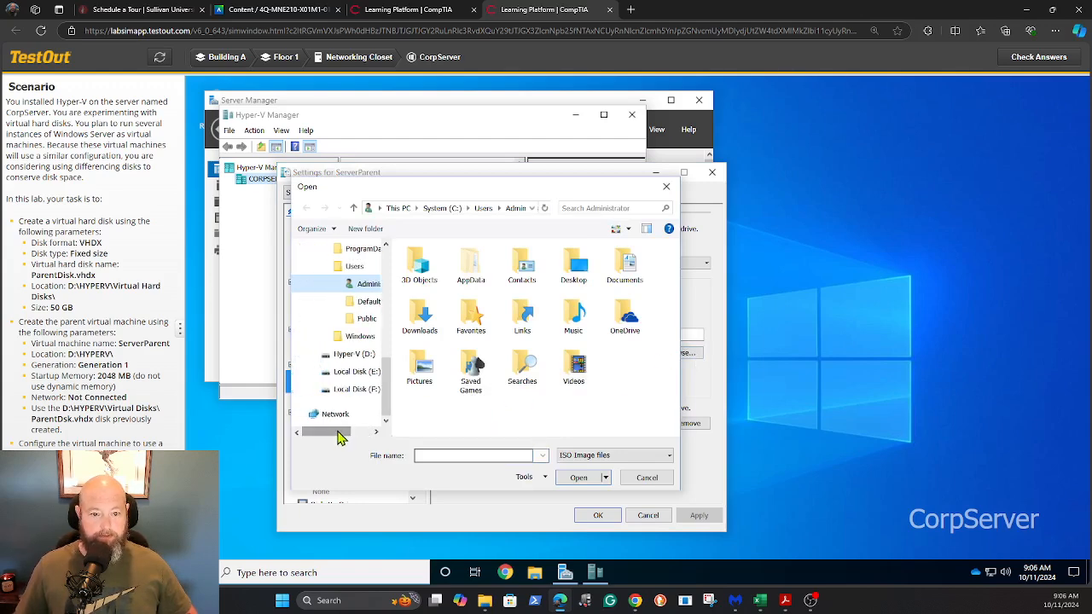
{"action": "scroll", "coordinate": [354, 368], "scroll_direction": "up", "scroll_amount": 3}
{"action": "scroll", "coordinate": [355, 368], "scroll_direction": "down", "scroll_amount": 2}
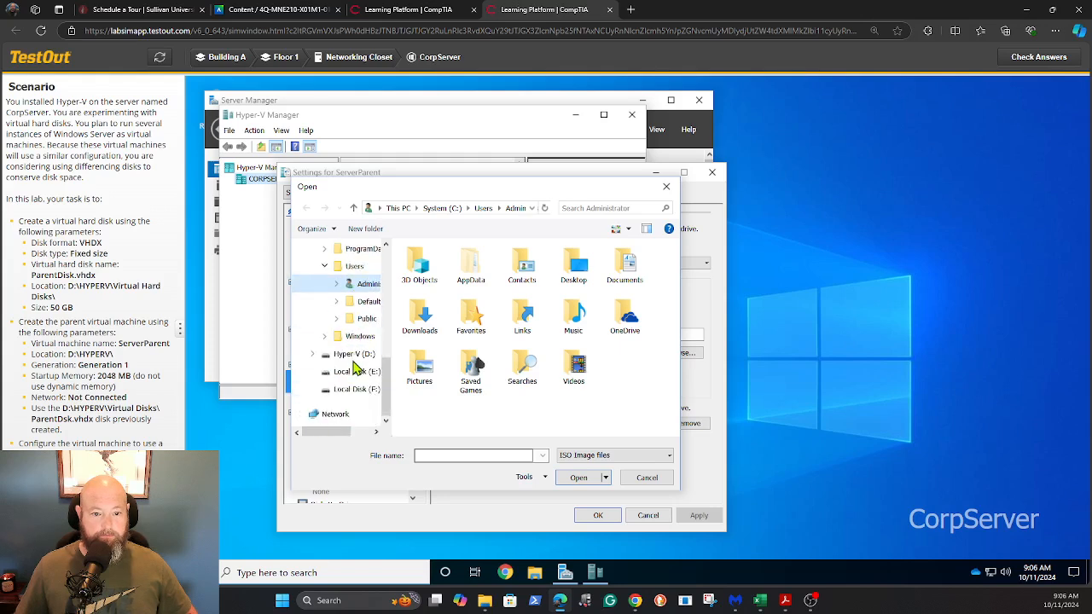
{"action": "left_click", "coordinate": [358, 355]}
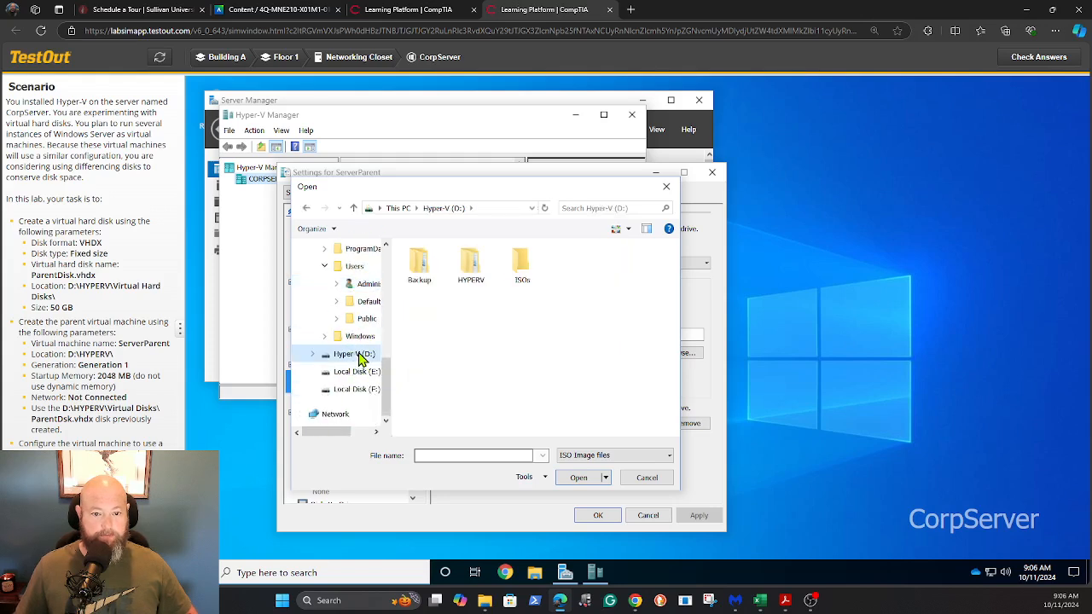
{"action": "double_click", "coordinate": [520, 265]}
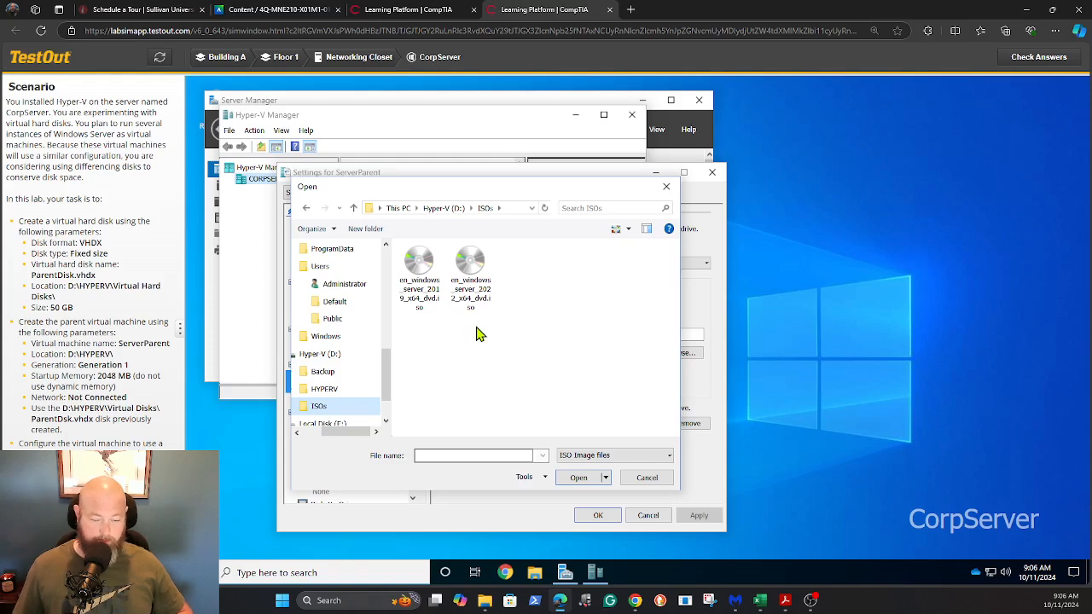
{"action": "double_click", "coordinate": [472, 271]}
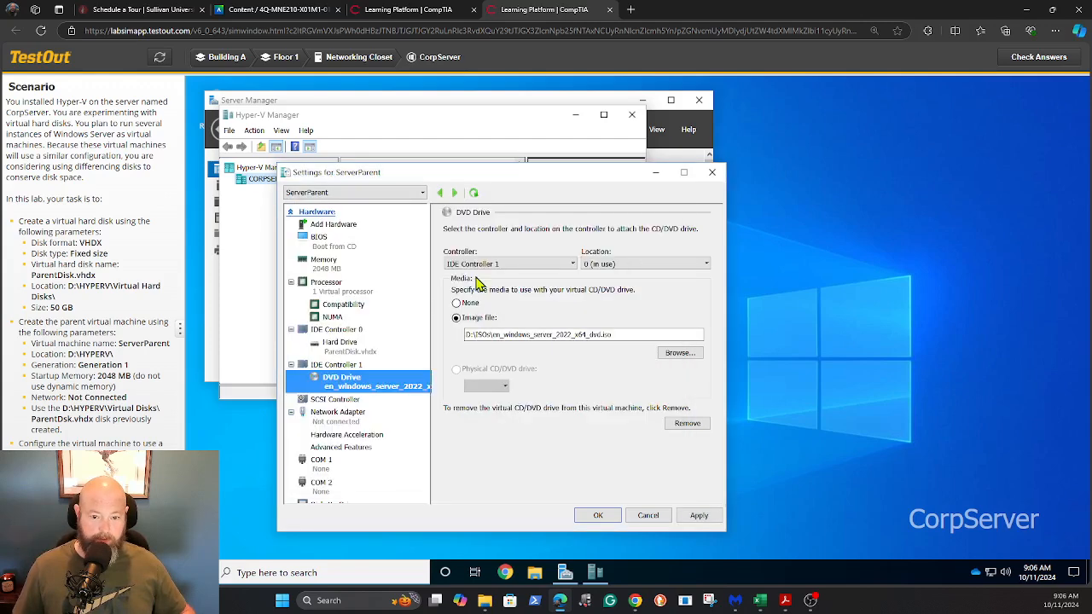
Step: Apply the DVD image change and close ServerParent's settings with OK
{"action": "left_click", "coordinate": [699, 515]}
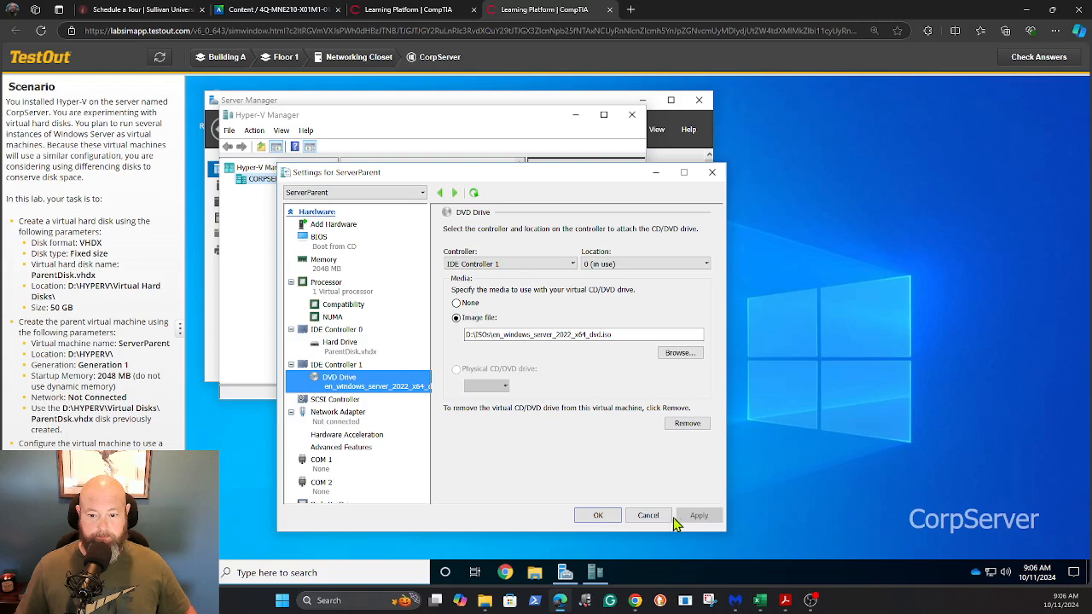
{"action": "left_click", "coordinate": [598, 517]}
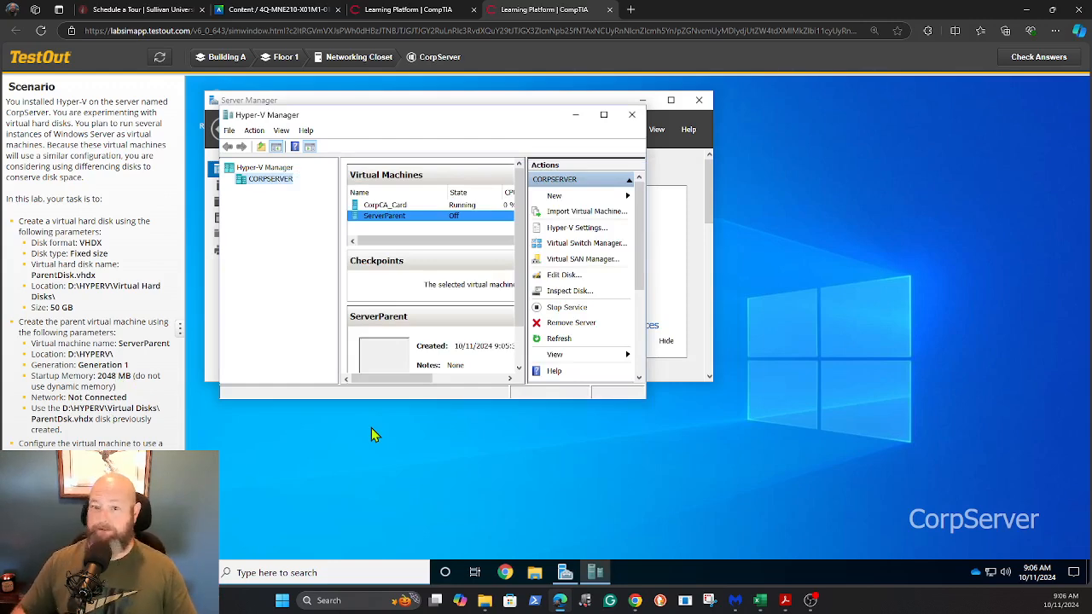
Step: Run Check Answers to see the 3/3 (100%) lab score
{"action": "left_click", "coordinate": [1038, 61]}
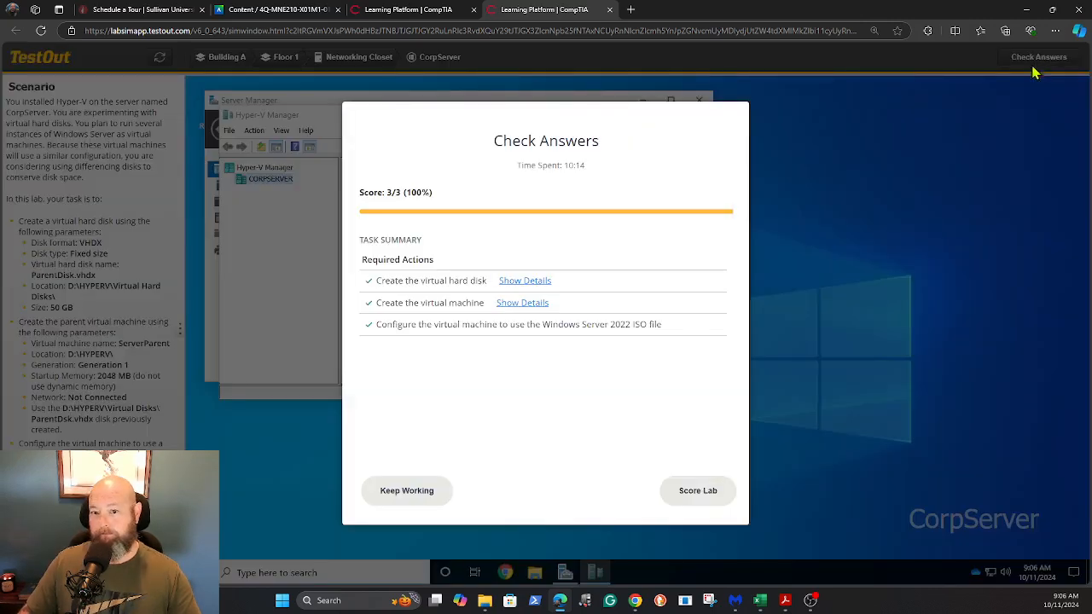